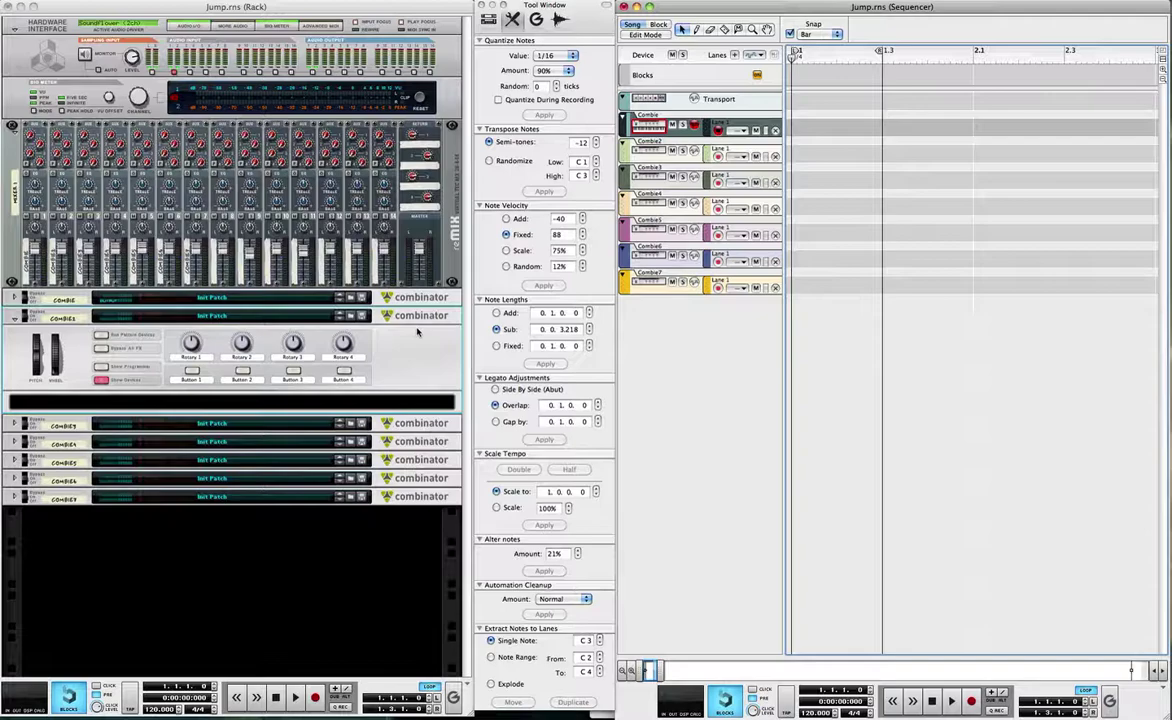
Step: Add a SubTractor Analog Synthesizer inside the Combie2 Combinator and initialize its patch
left_click(370, 370)
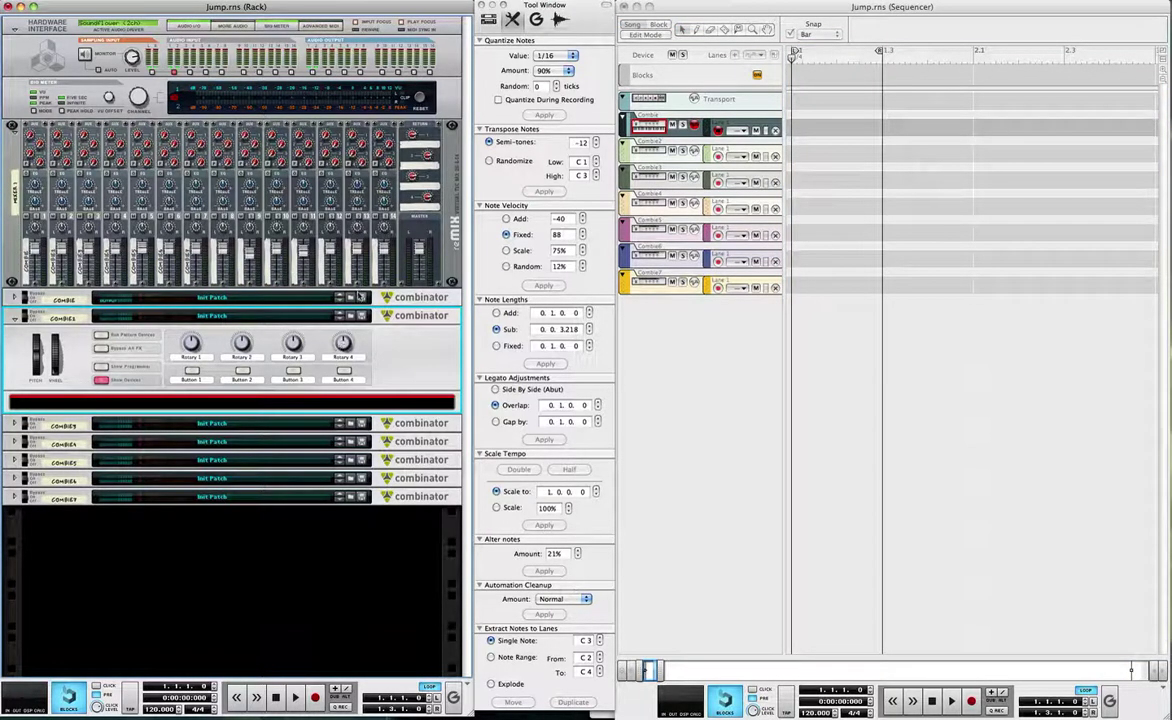
left_click(135, 1)
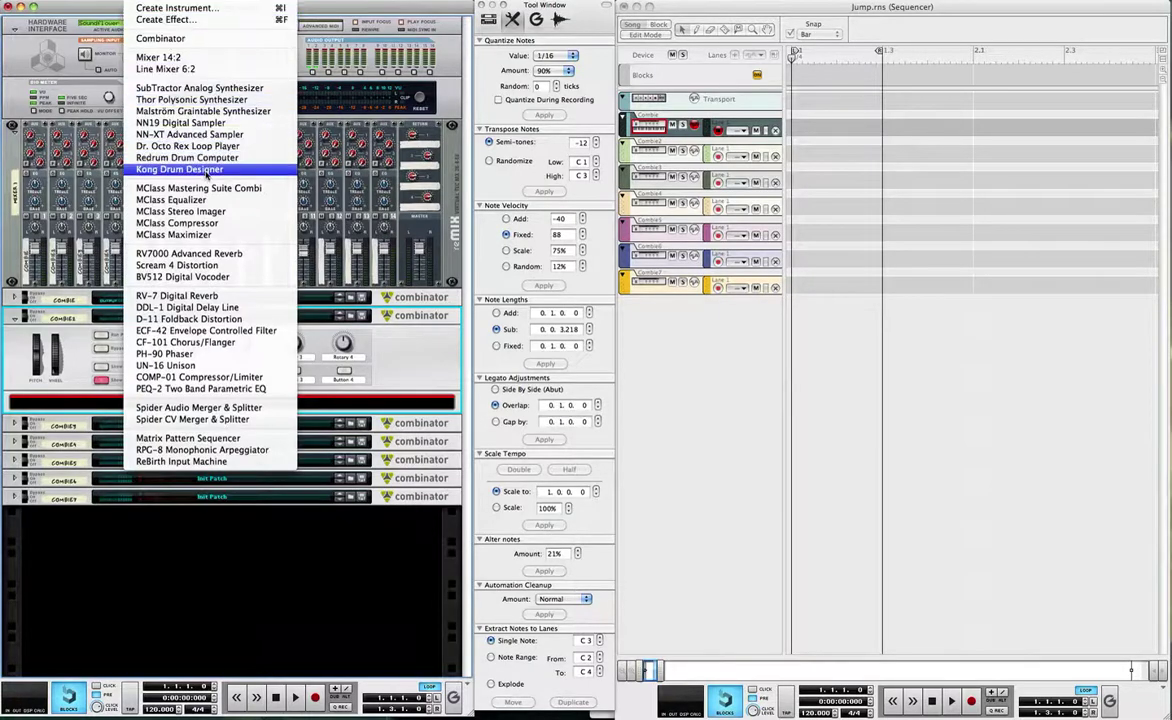
left_click(235, 91)
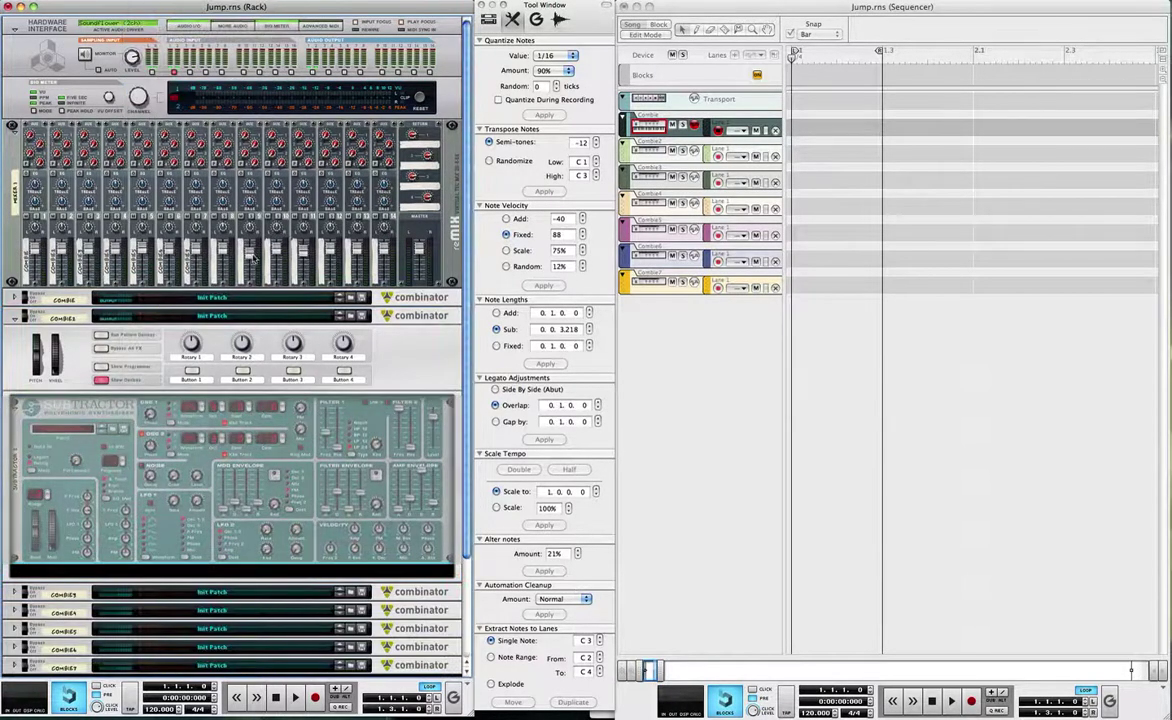
right_click(98, 404)
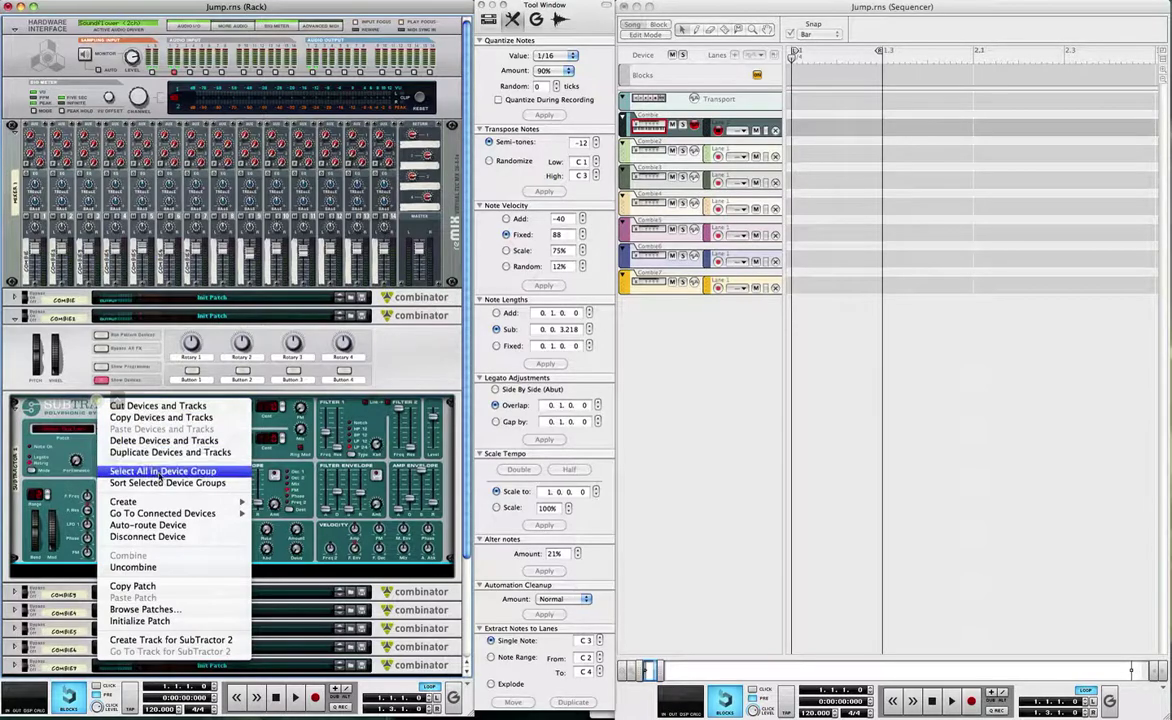
left_click(171, 617)
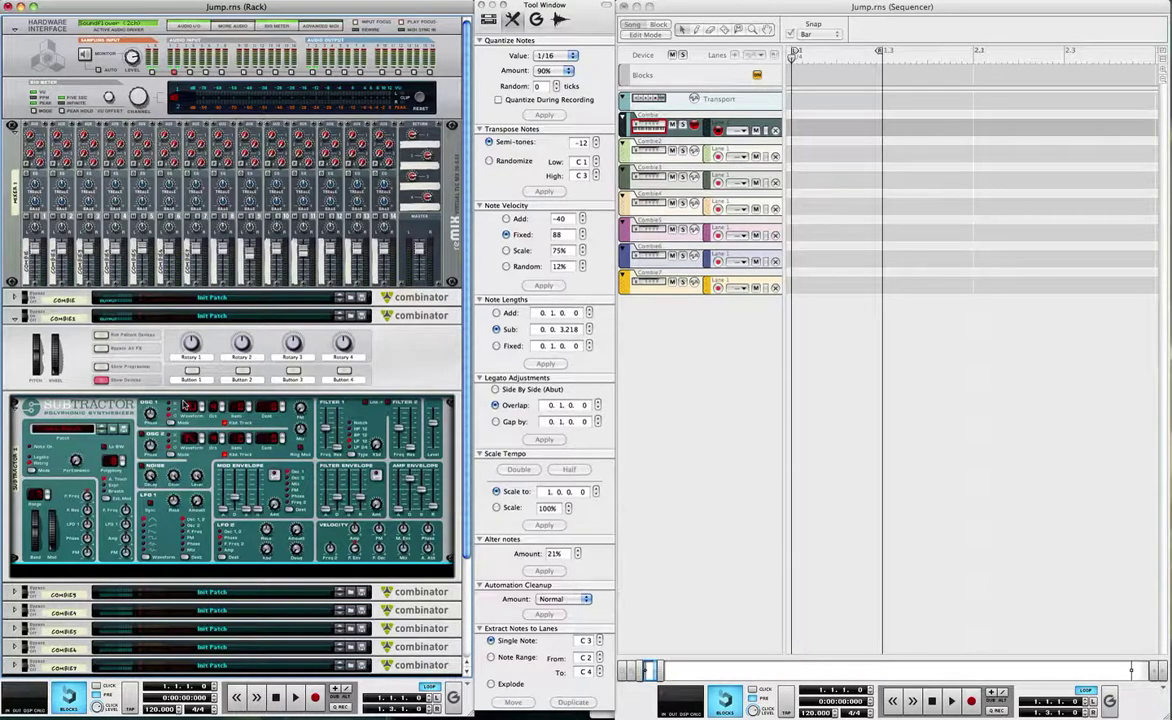
Step: Adjust the SubTractor's Filter 1 frequency, its amp envelope, and its filter envelope's sliders and amount
left_click_drag(327, 426, 325, 419)
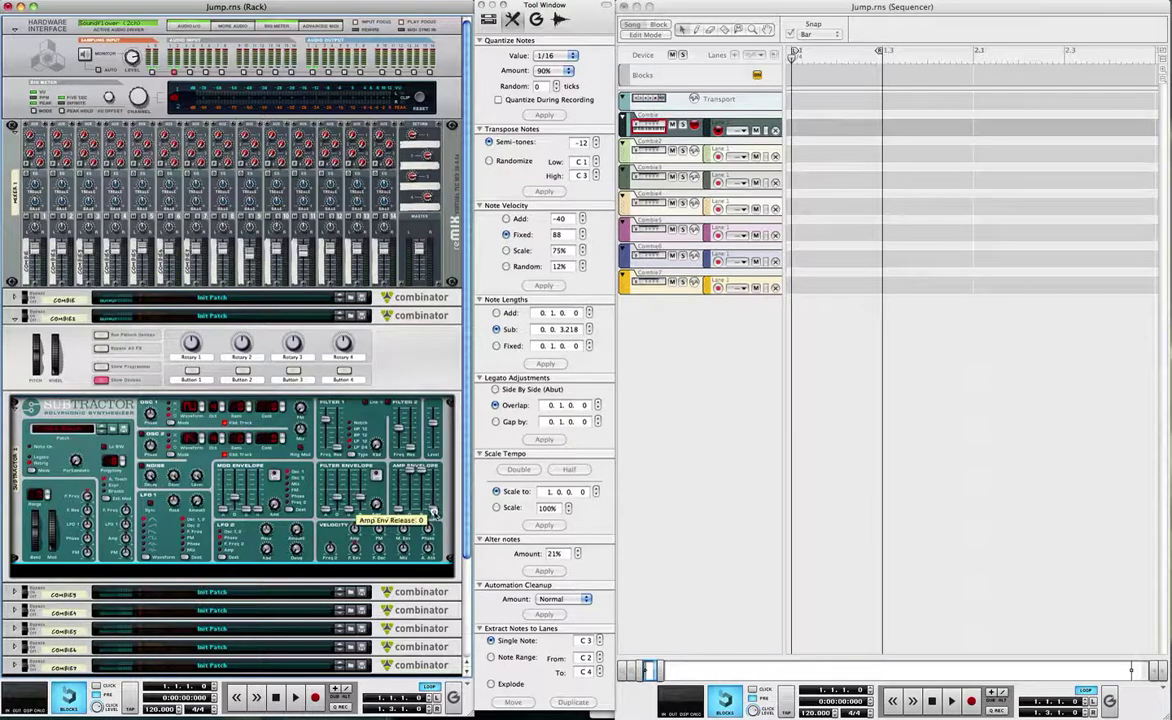
left_click_drag(433, 511, 414, 466)
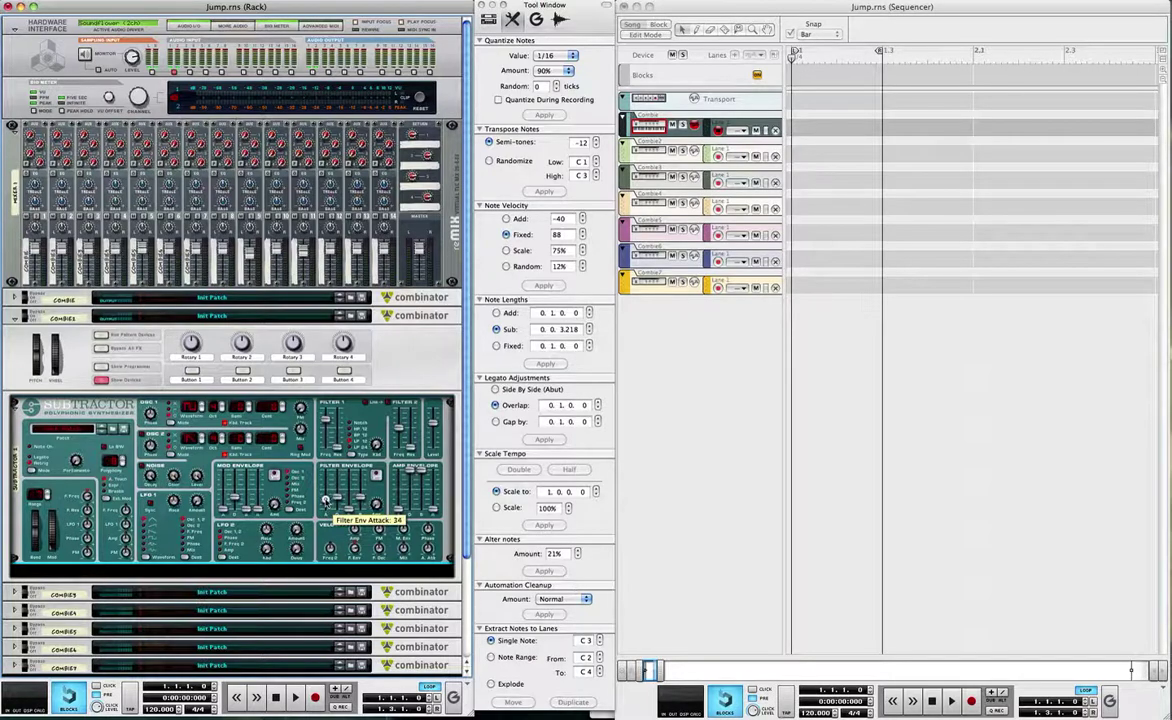
left_click_drag(327, 508, 337, 480)
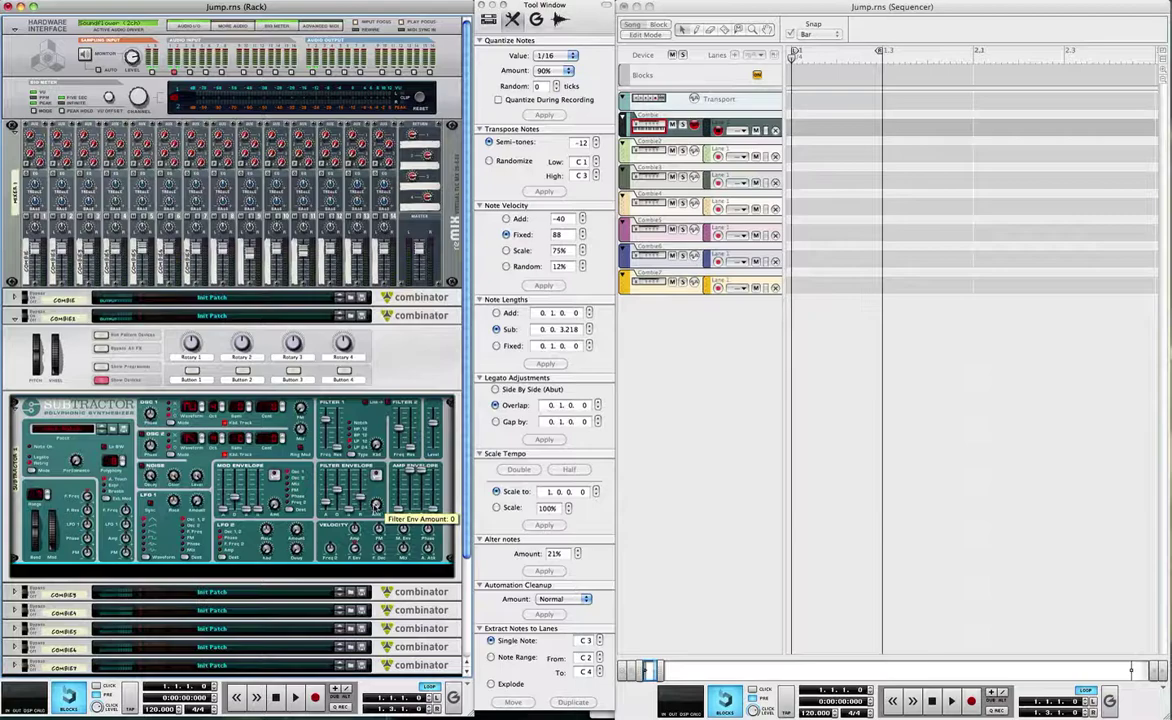
left_click_drag(375, 506, 383, 408)
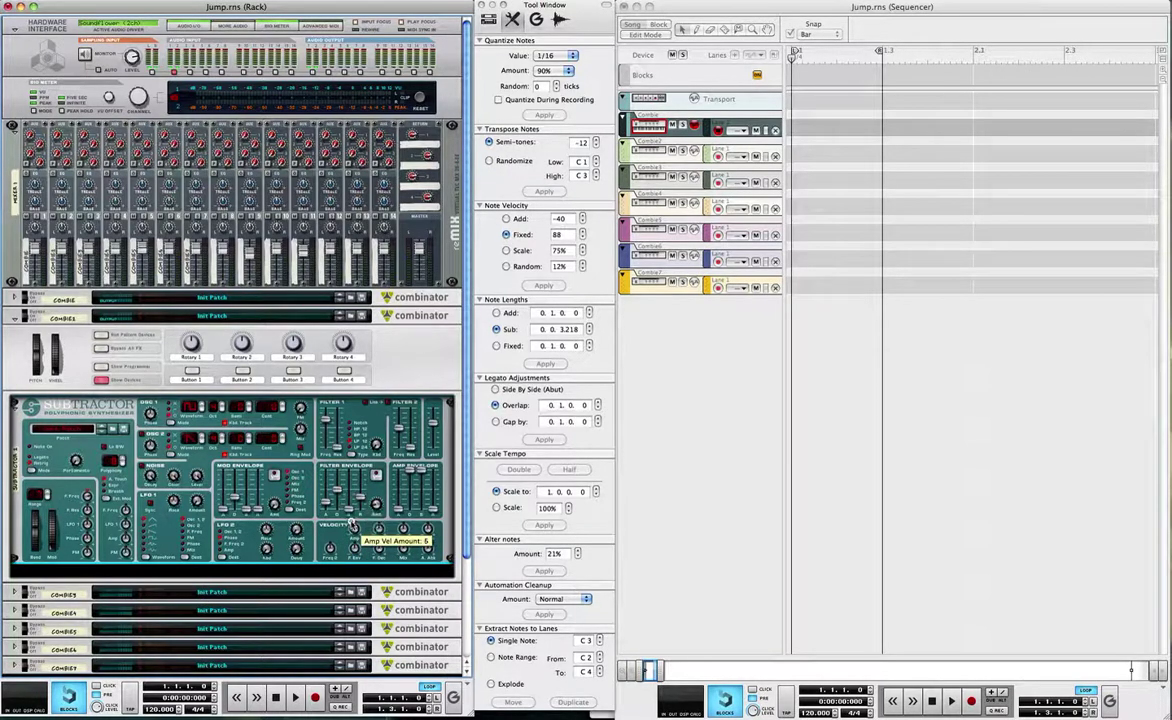
left_click_drag(350, 521, 349, 512)
left_click_drag(347, 508, 327, 485)
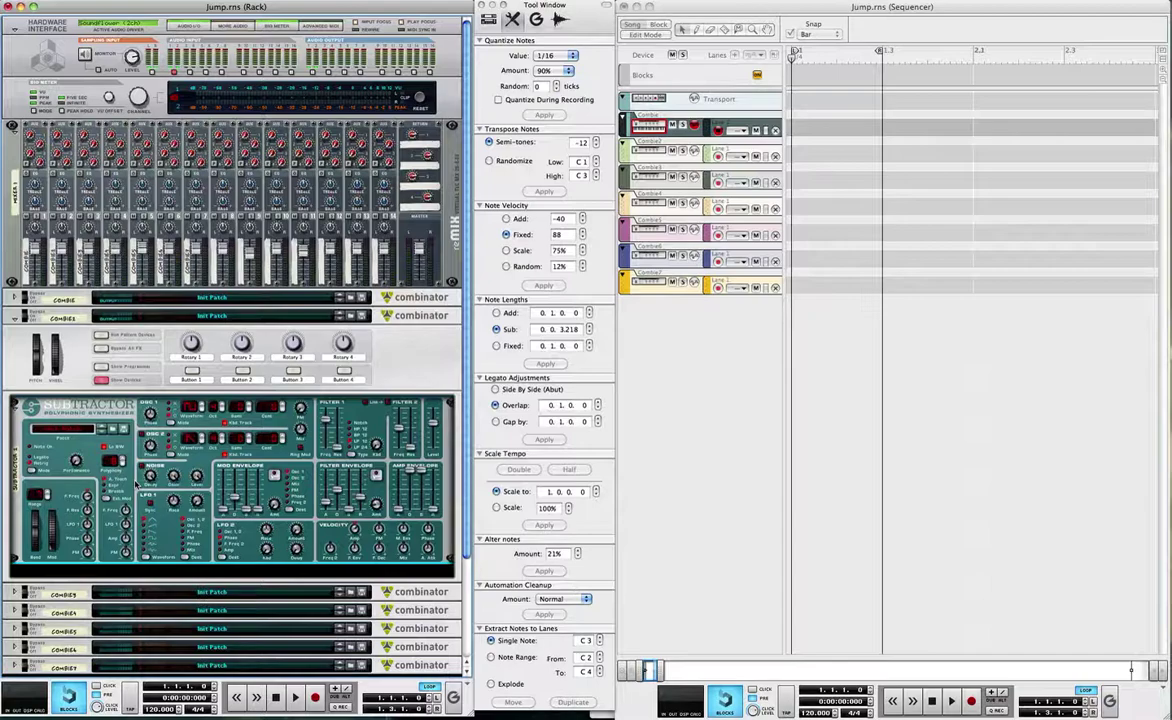
Step: Create a Thor Polysonic Synthesizer below the SubTractor in the Combinator and initialize its patch
right_click(86, 411)
mouse_move(160, 509)
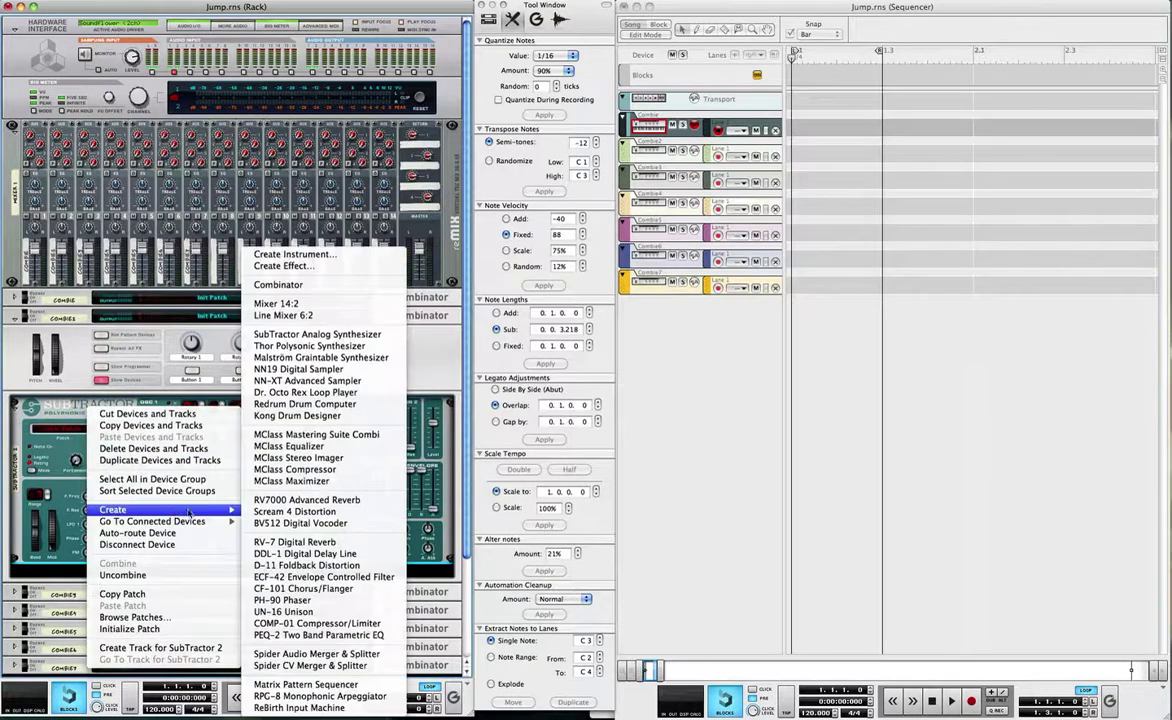
left_click(320, 346)
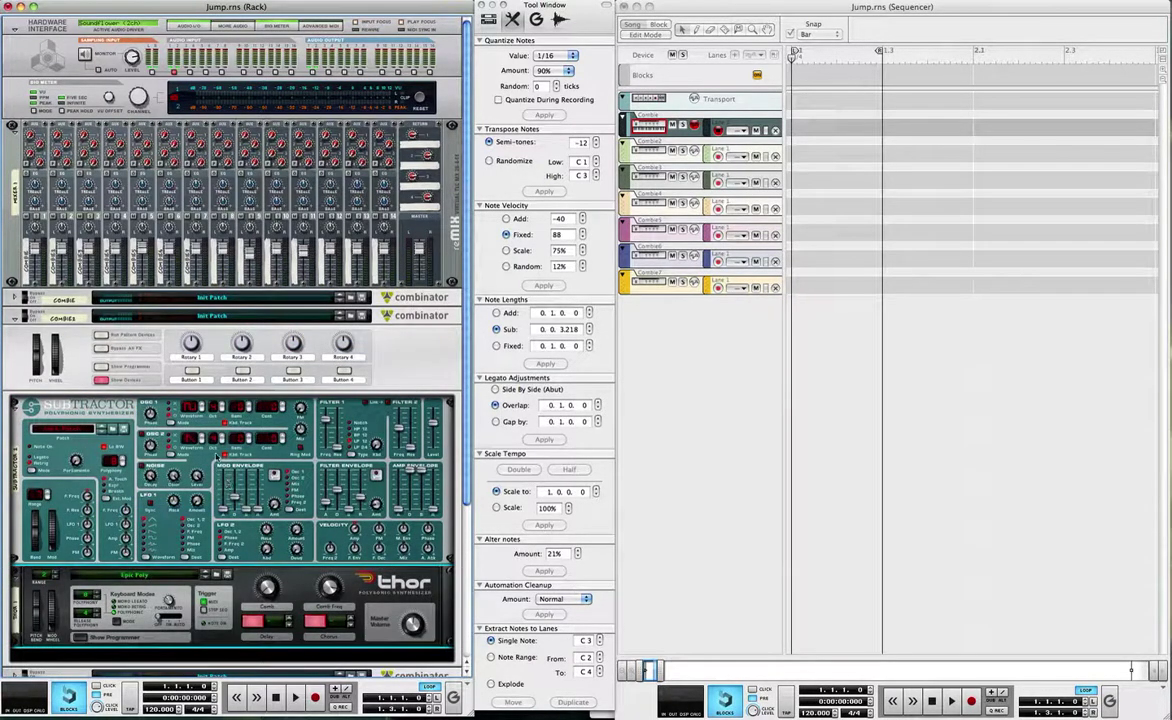
right_click(247, 580)
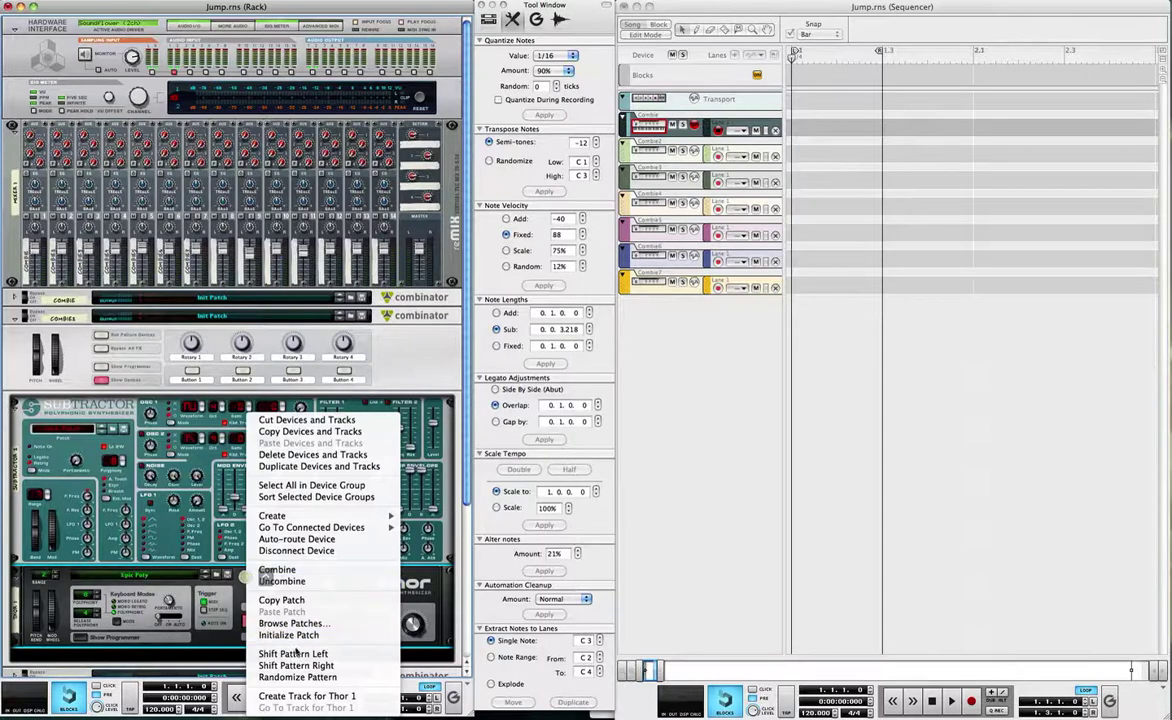
left_click(322, 634)
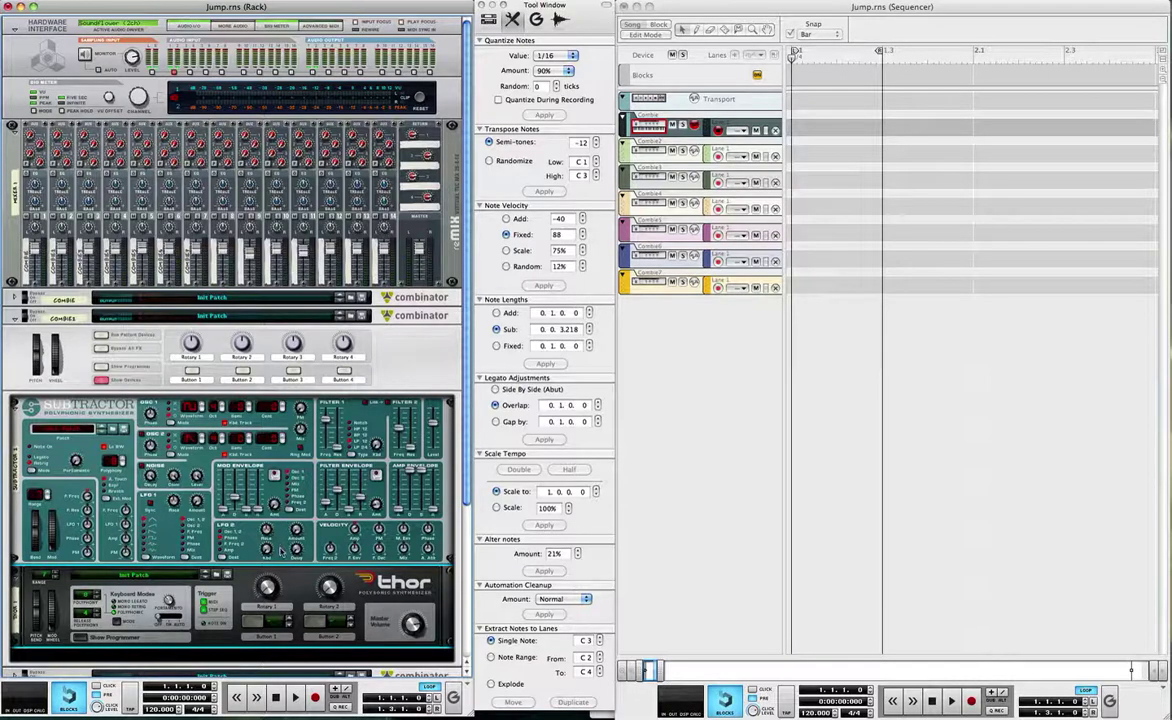
Step: Show Thor's programmer and set its Osc 1 and Filter 1 slots to off and bypass
mouse_move(297, 550)
scroll(78, 586, "down", 5)
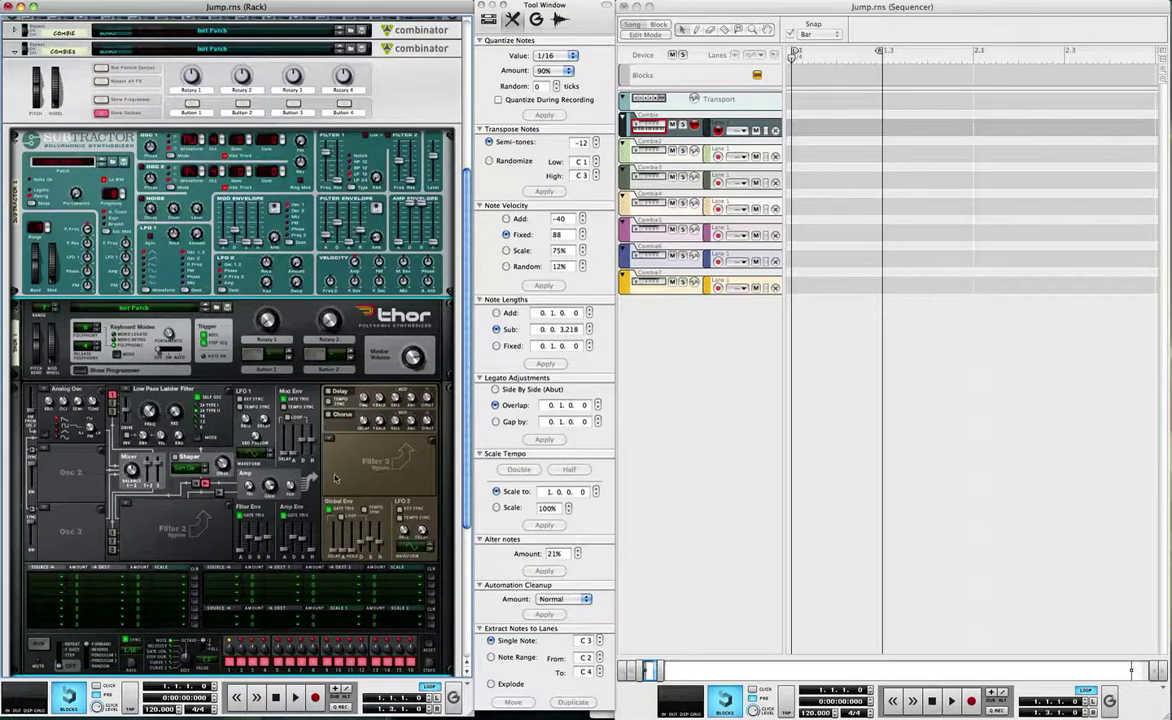
left_click(42, 389)
left_click(57, 460)
left_click(120, 390)
left_click(150, 438)
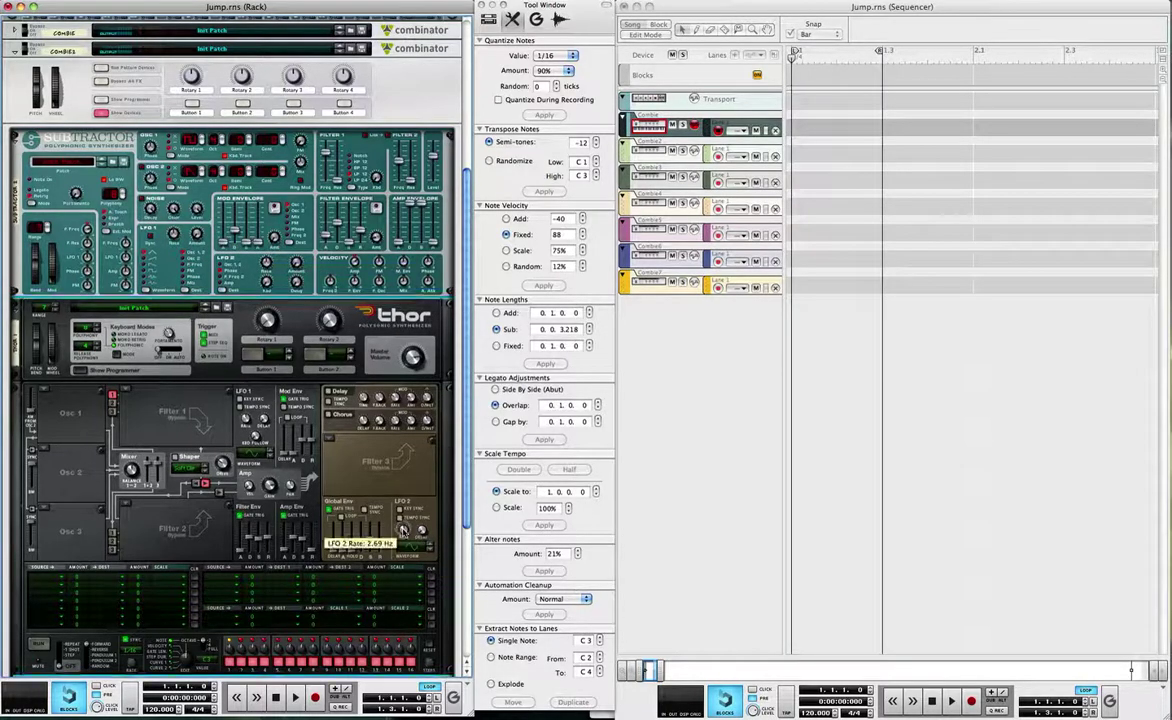
Step: Adjust Thor's LFO 2 and cable its LFO 2 output to the SubTractor's Osc Pitch modulation input
mouse_move(403, 530)
left_mouse_down()
mouse_move(402, 566)
mouse_move(404, 530)
mouse_move(420, 527)
left_mouse_up()
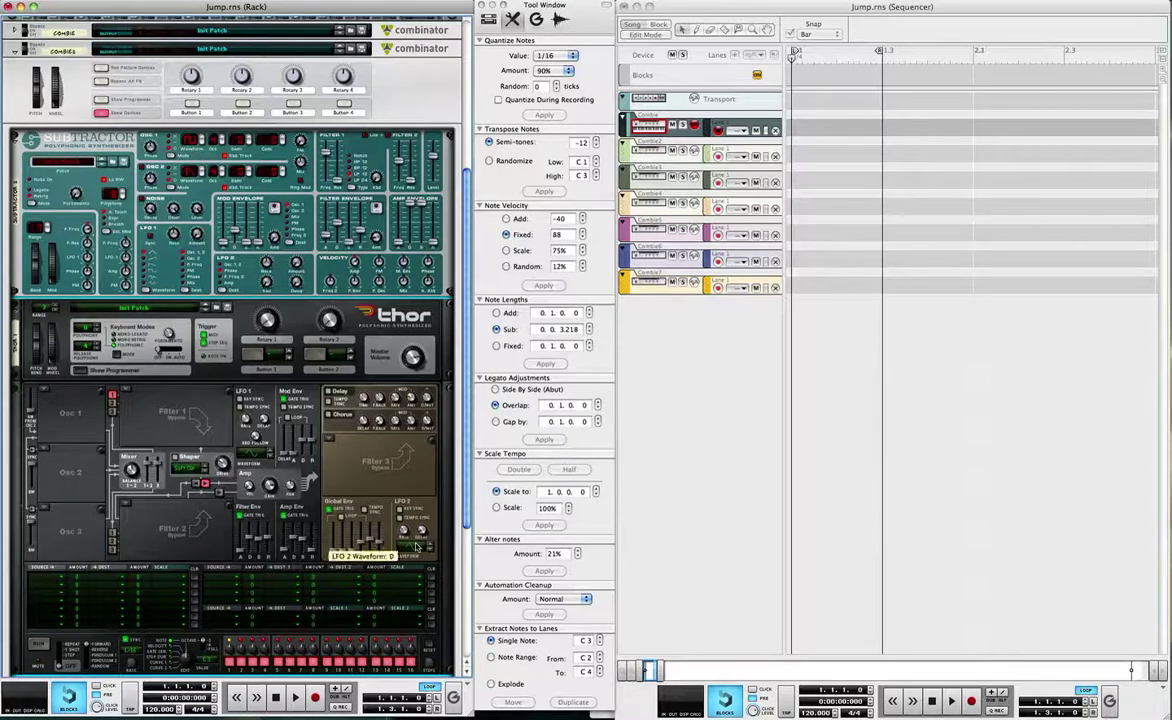
key("Tab")
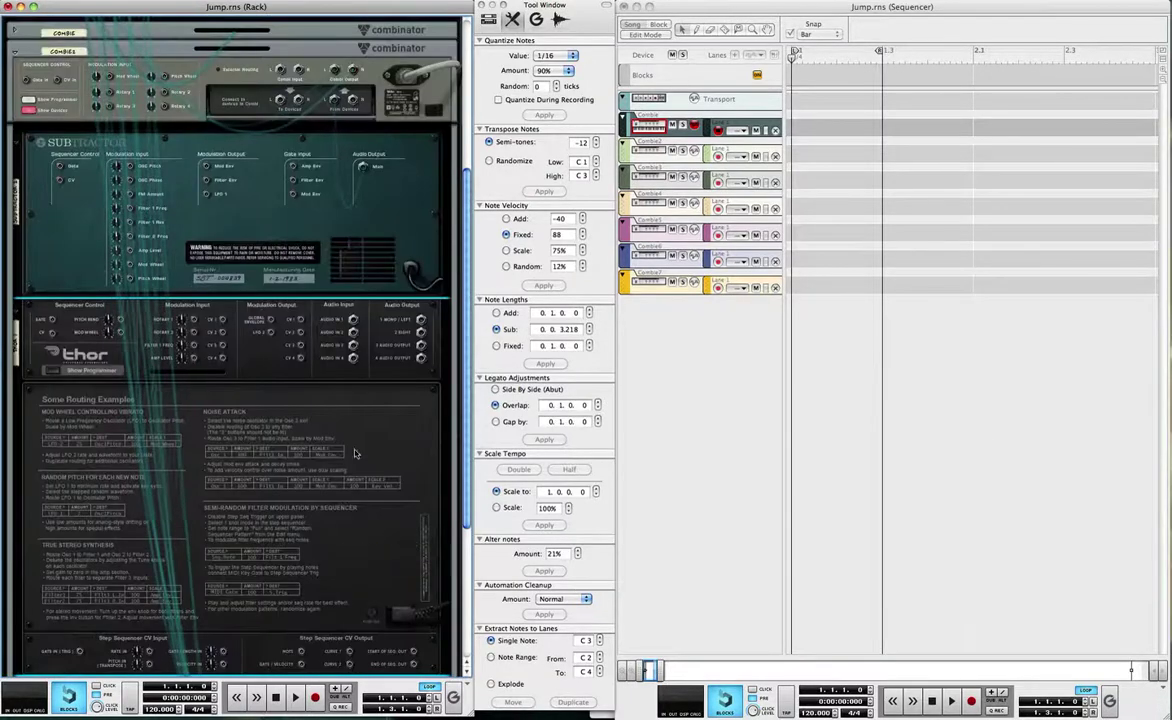
left_click_drag(246, 298, 116, 197)
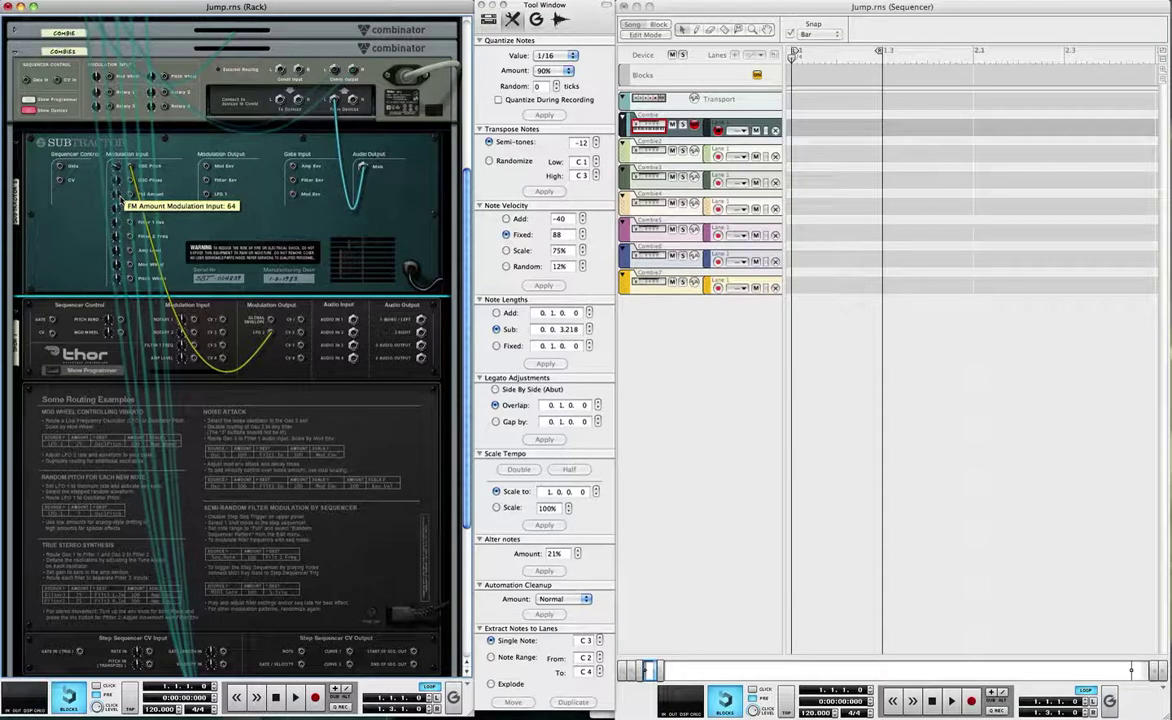
key("Tab")
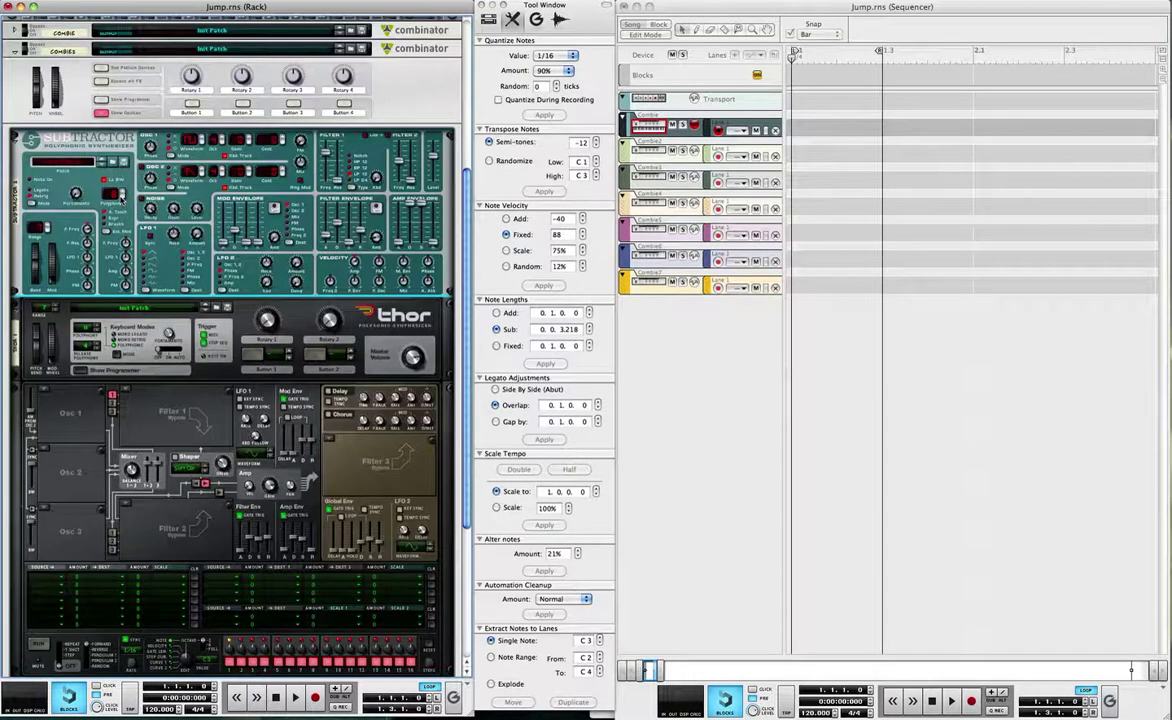
Step: Draw a clip at the start of the Combie2 track and shorten it to two beats using 1/4 snap
left_click(795, 151)
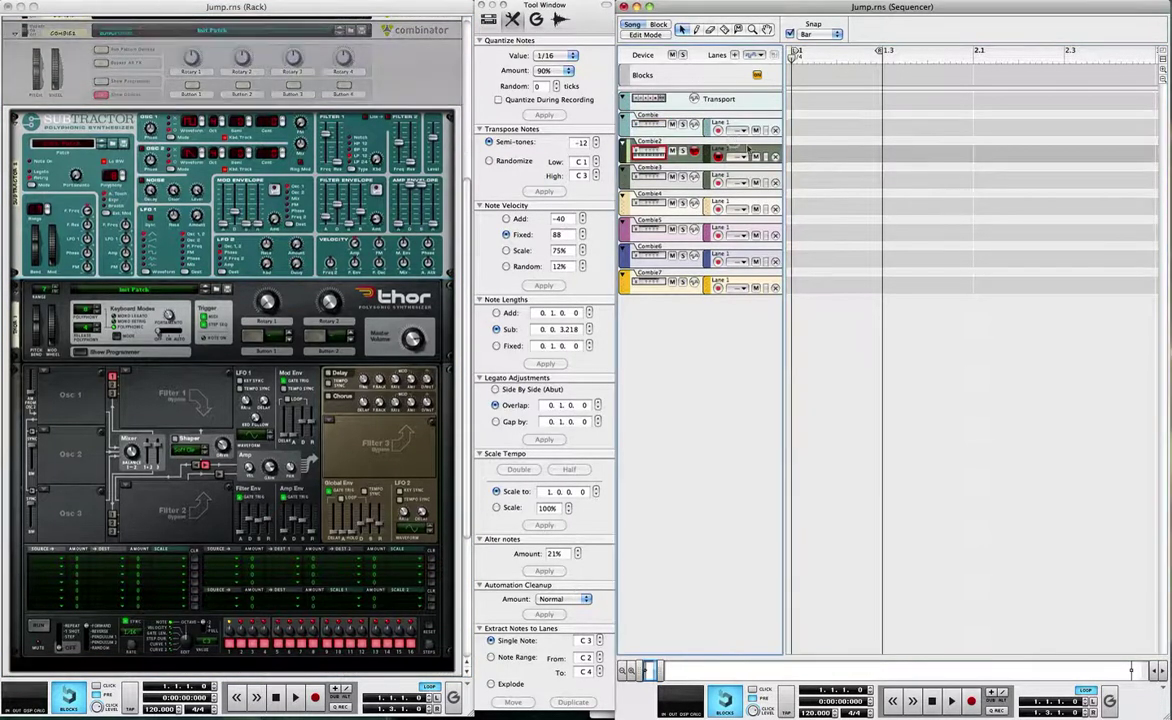
left_click_drag(795, 151, 973, 153)
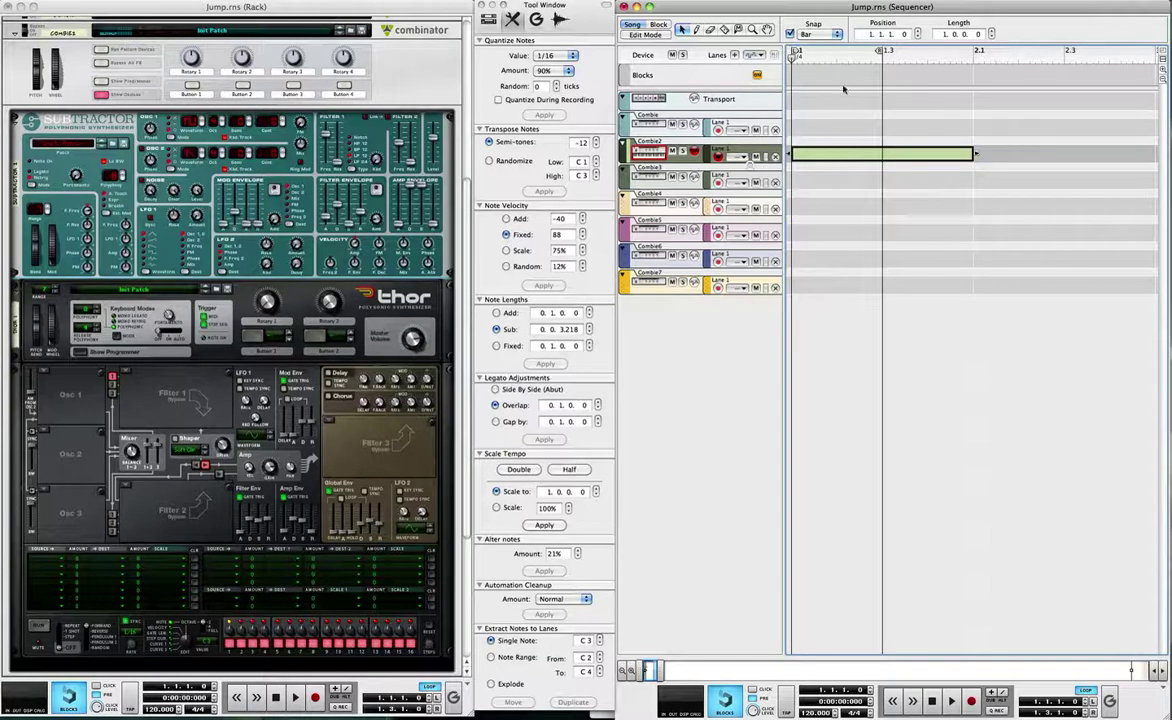
left_click(821, 34)
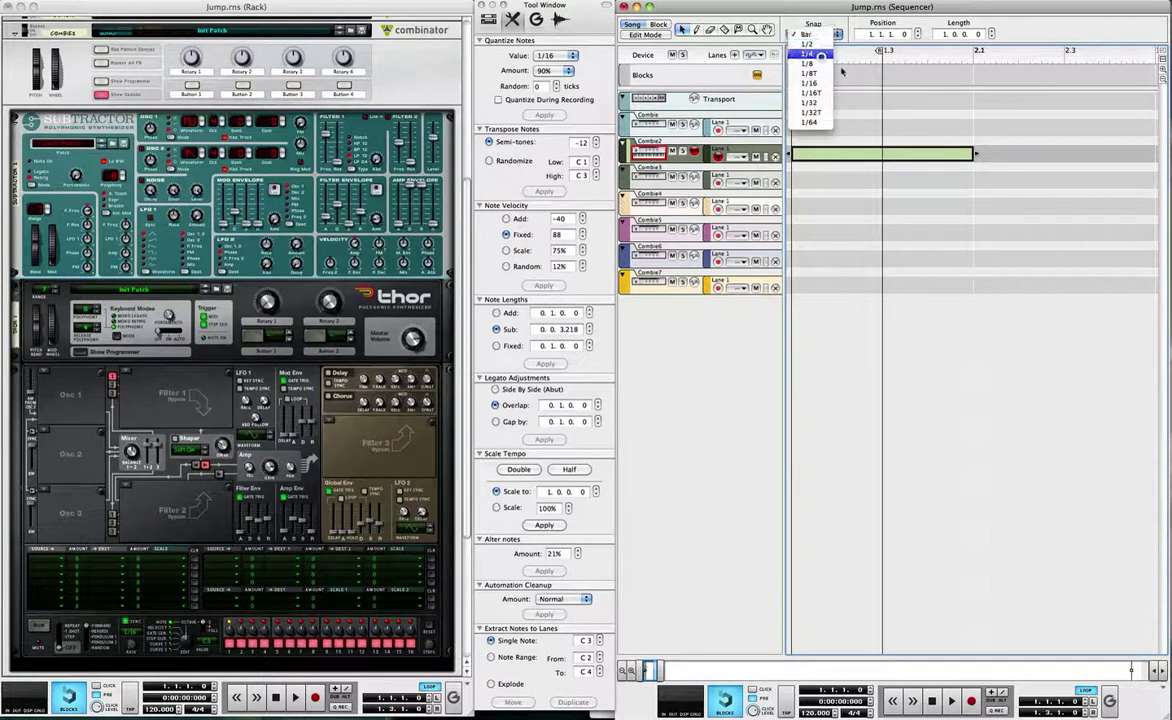
left_click(818, 58)
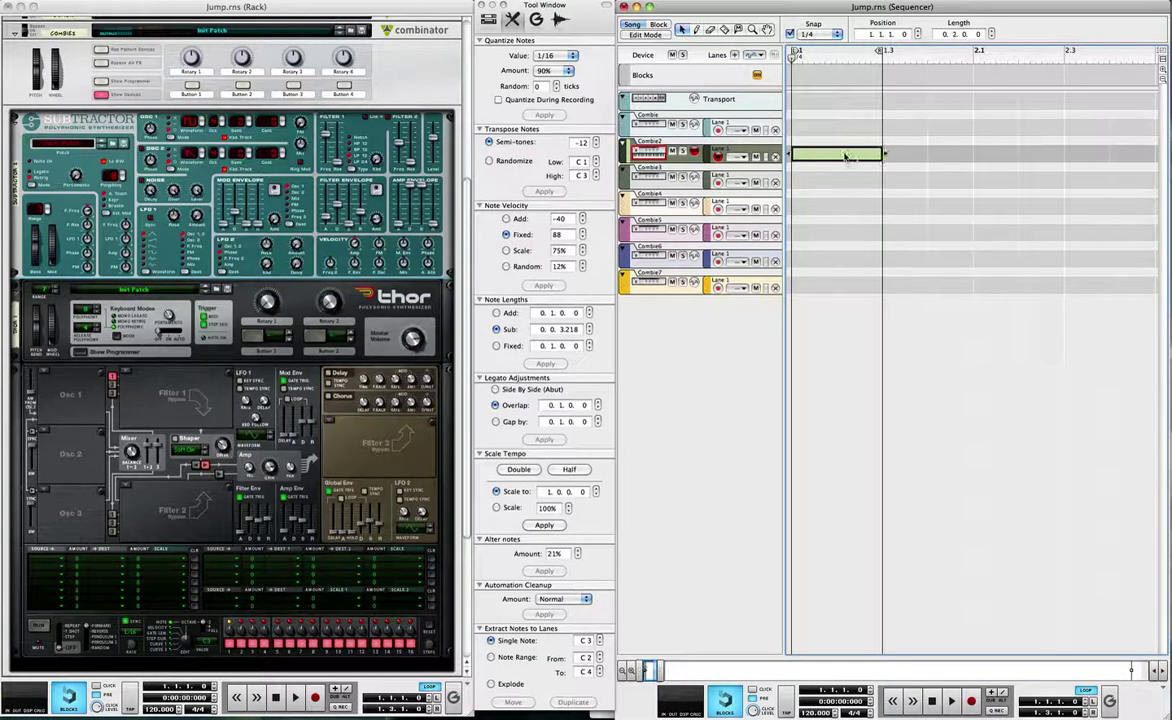
Step: Open the Combie2 clip for editing and draw an F3 note at 1.1.1.0 with a length of 0.0.3.0
double_click(880, 153)
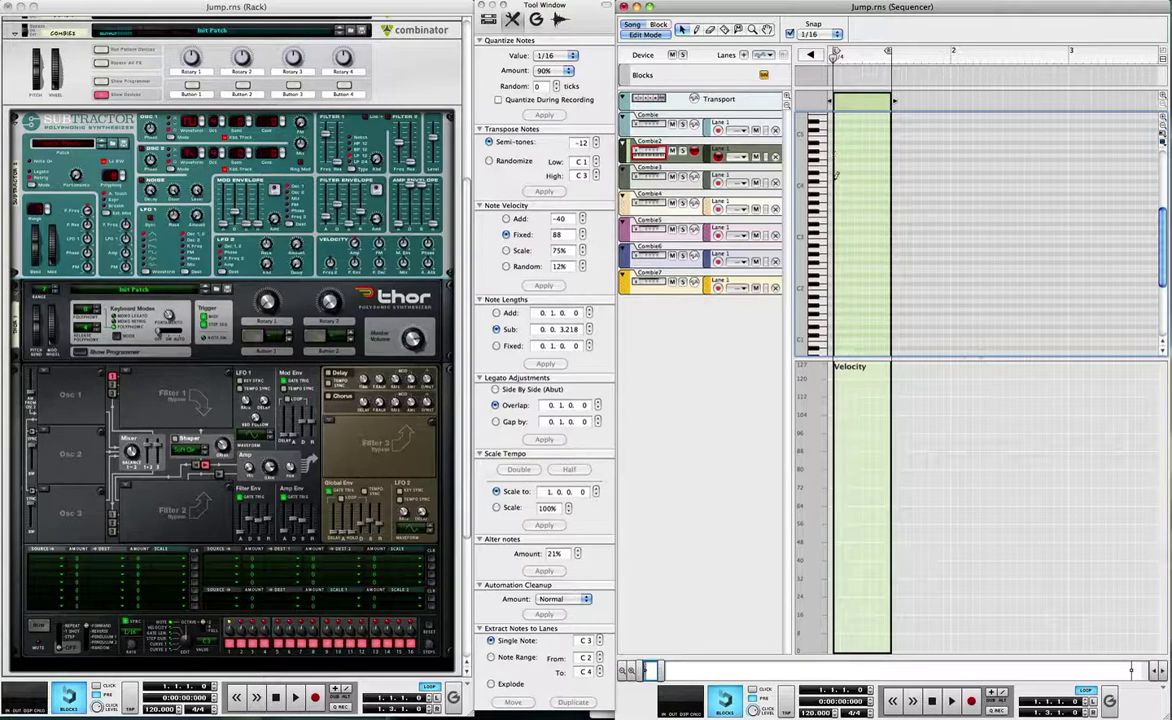
left_click(838, 184)
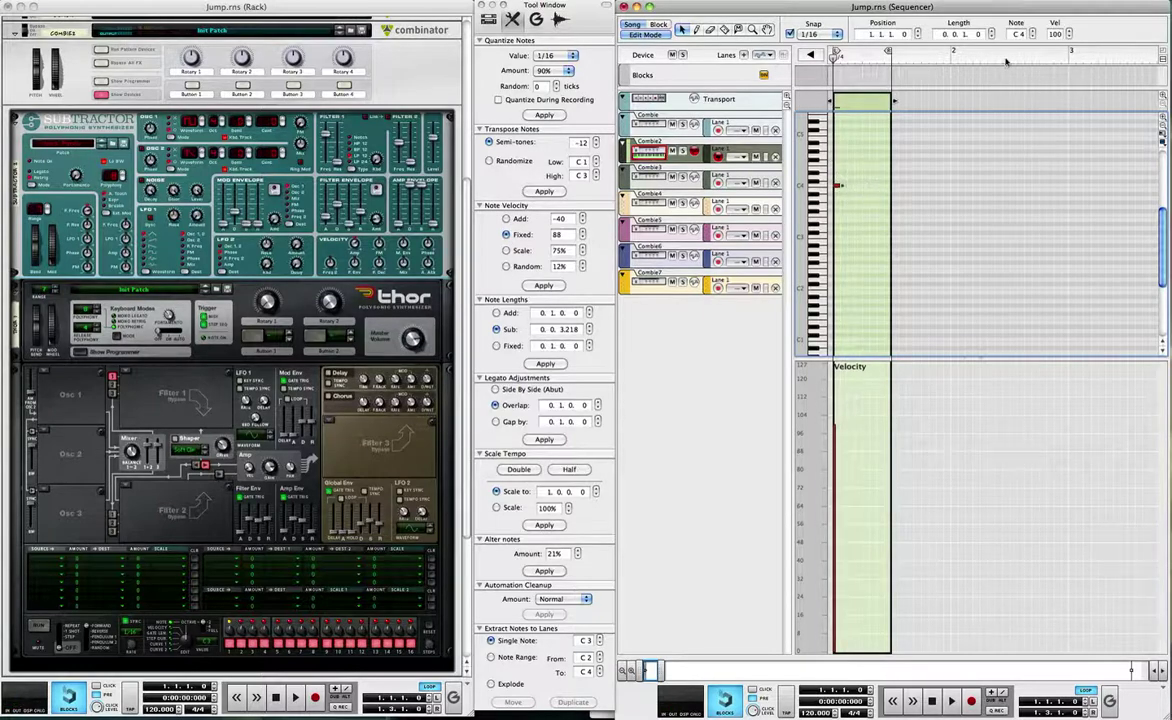
left_click_drag(1031, 38, 954, 46)
Step: Fold Thor and insert a Scream 4 below the SubTractor, cabled between the SubTractor's output and the Combinator's From Devices inputs
left_click(15, 289)
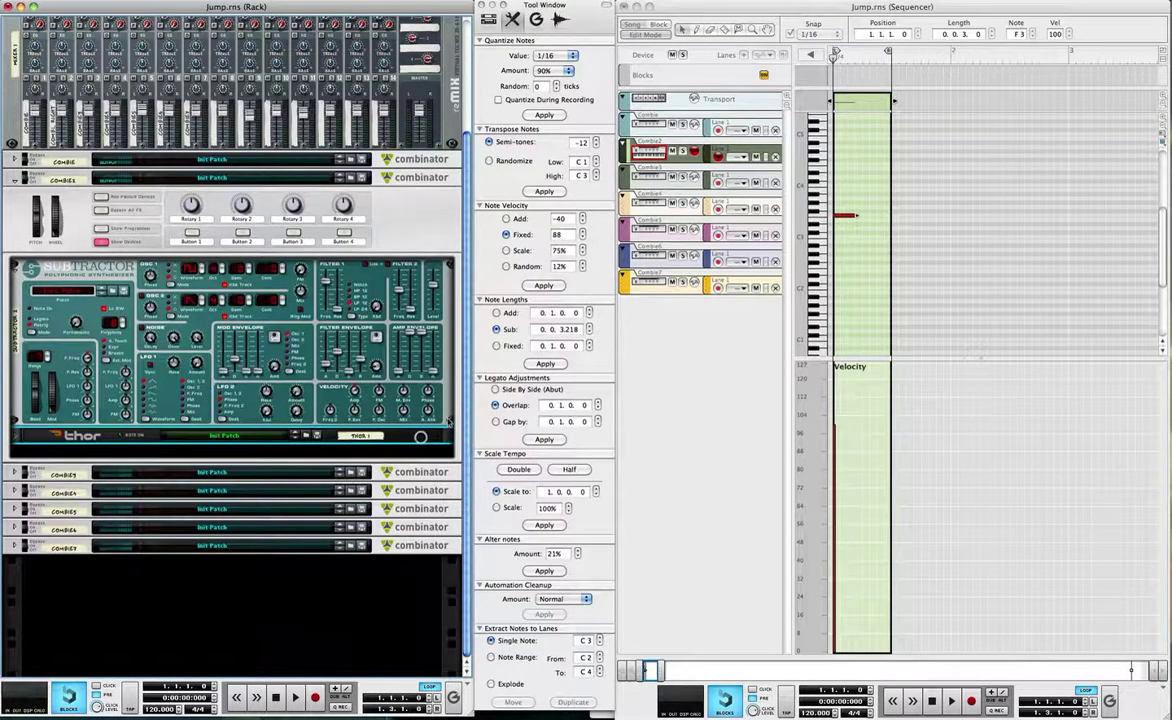
key("Tab")
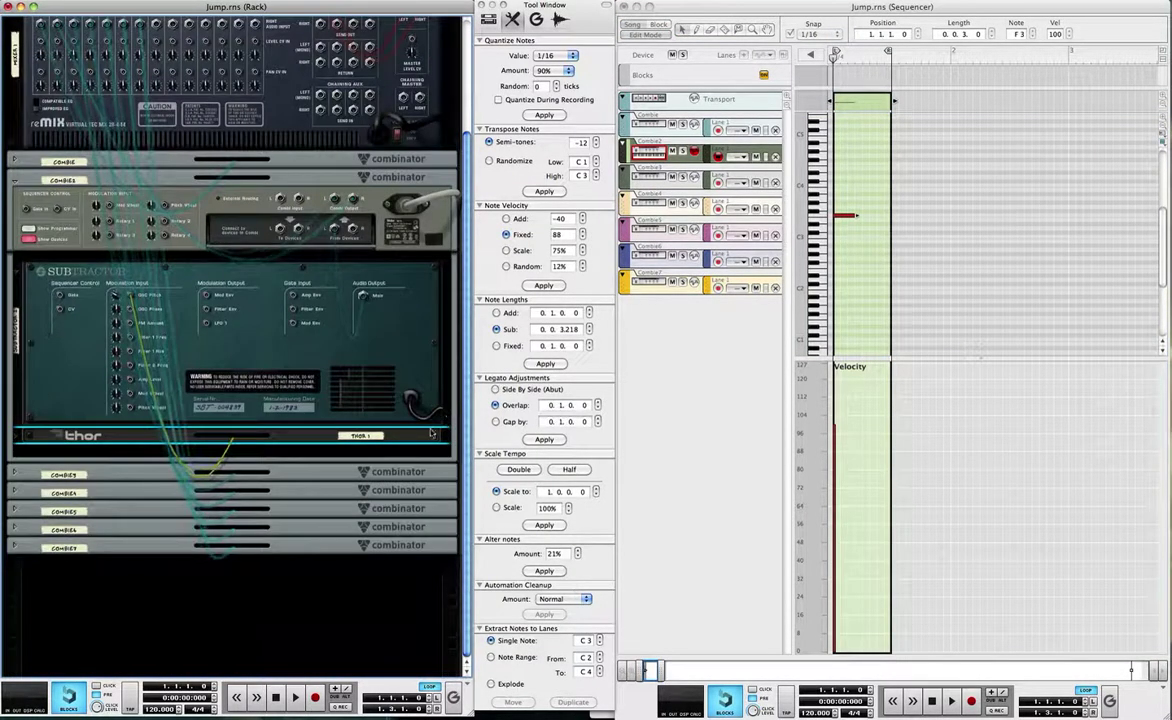
right_click(411, 323)
mouse_move(498, 427)
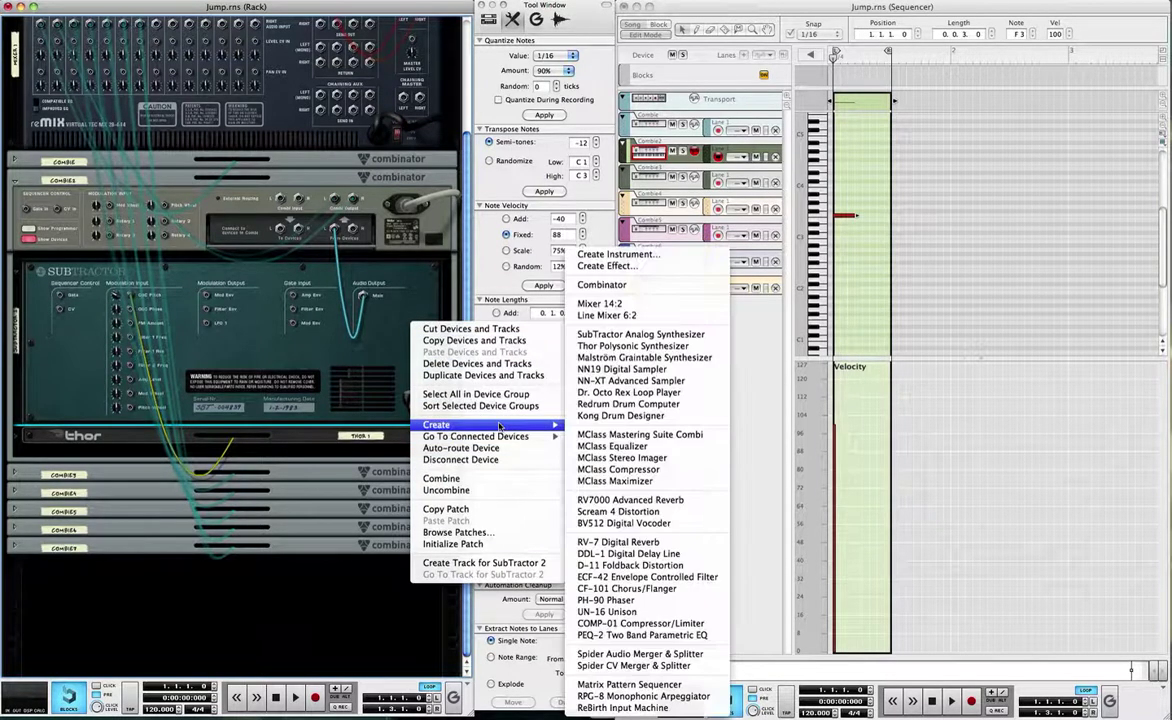
left_click(610, 511)
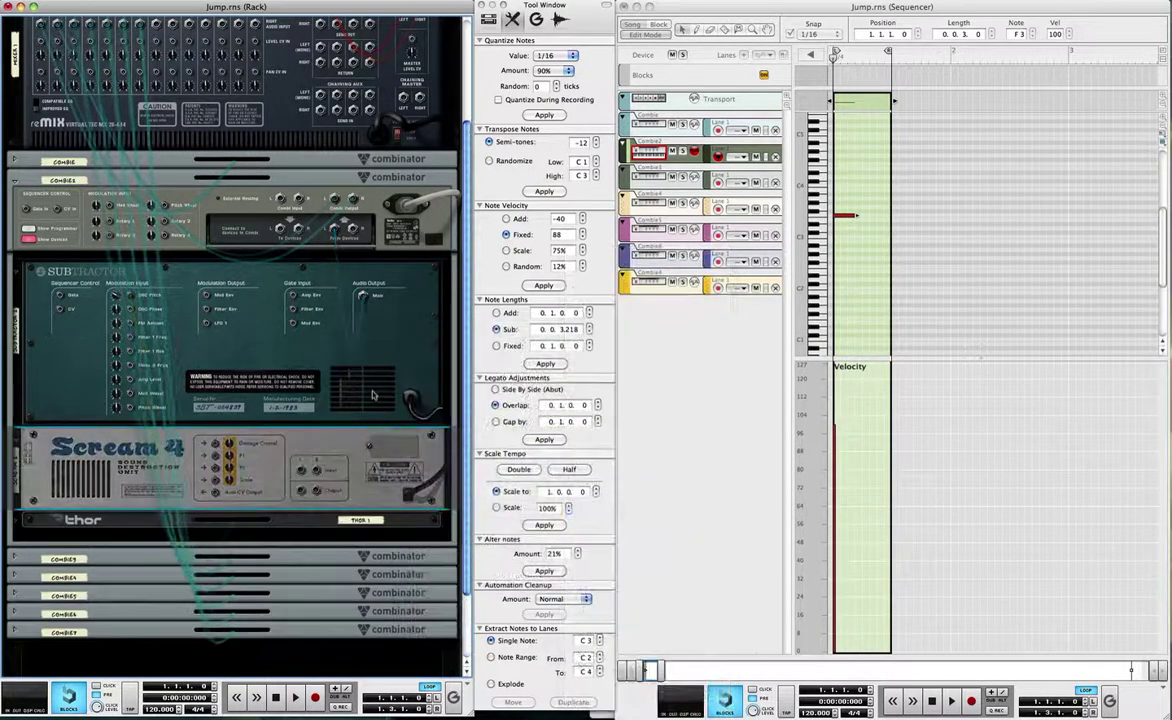
left_click_drag(303, 492, 361, 297)
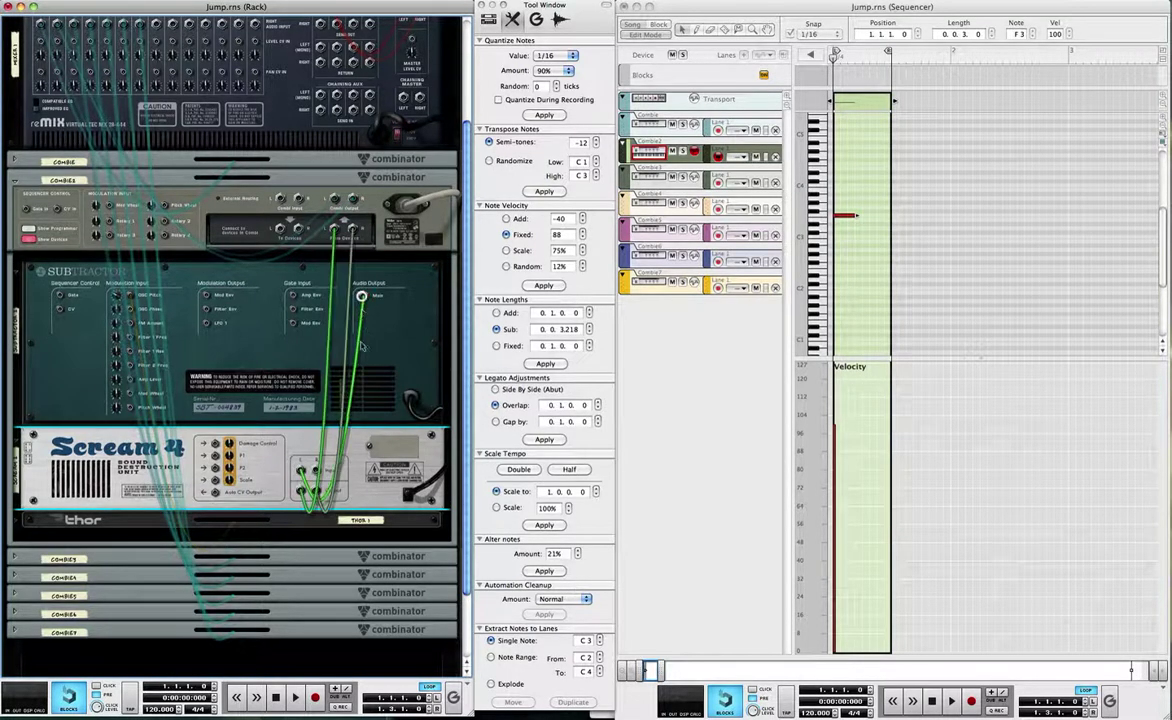
key("Tab")
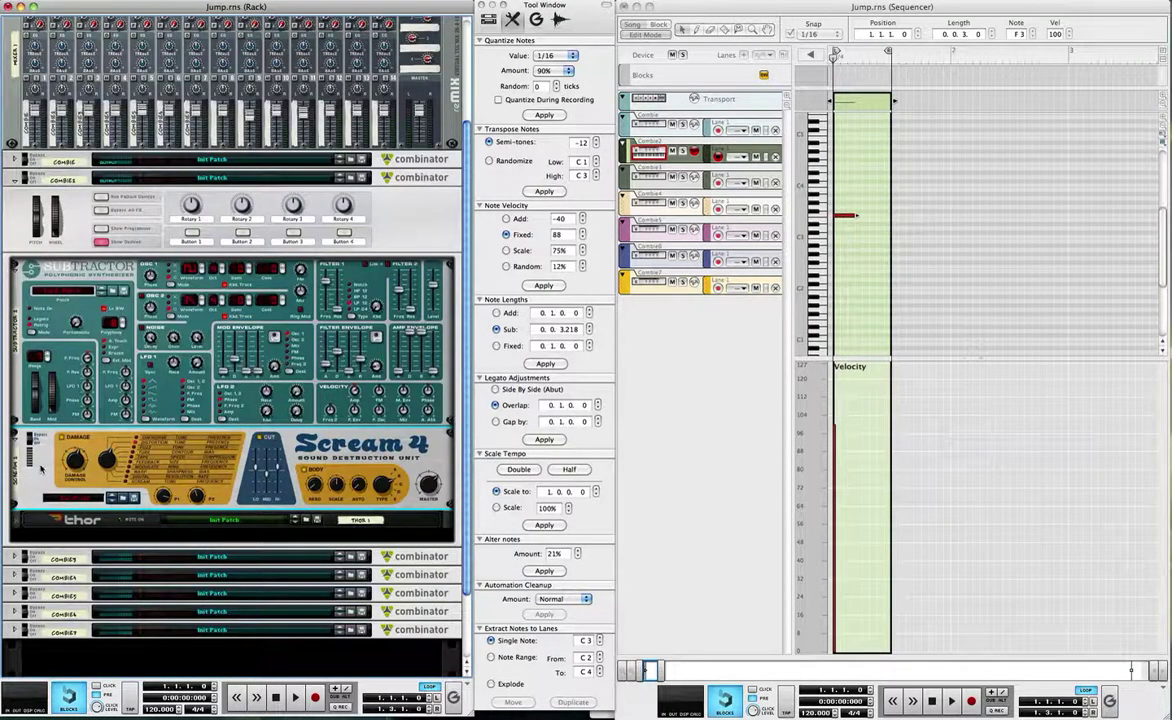
Step: Initialize the Scream 4 patch and lower its Damage Control
right_click(42, 458)
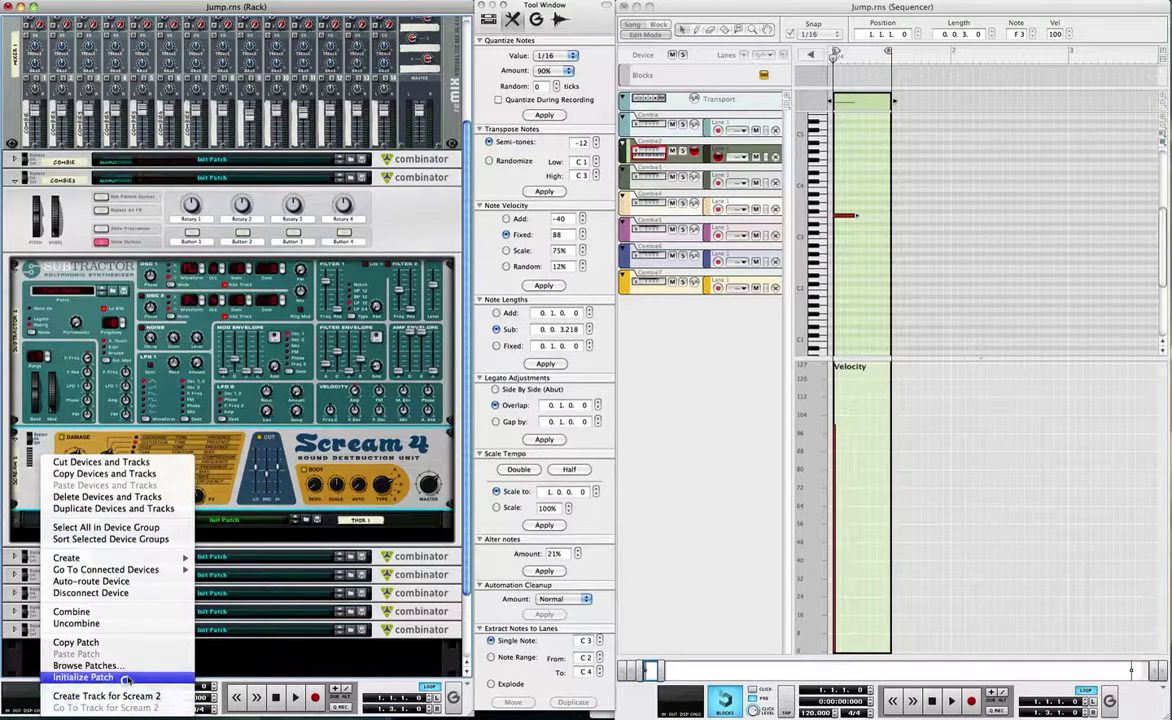
left_click(126, 679)
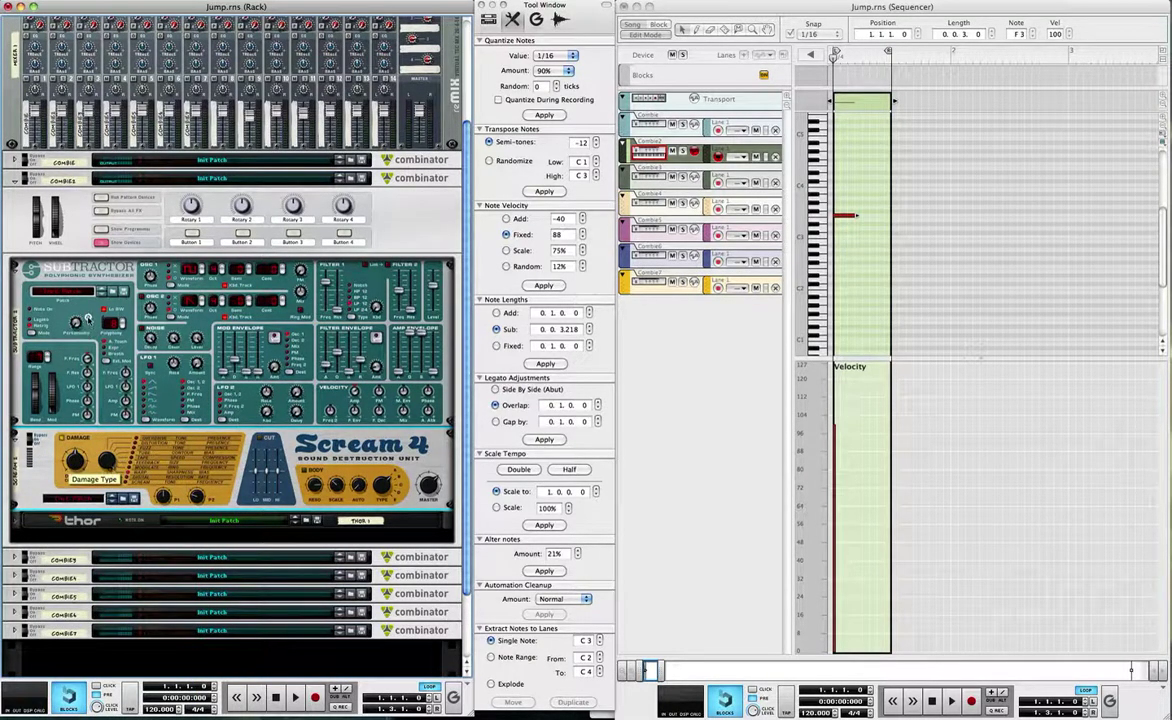
left_click_drag(72, 462, 73, 481)
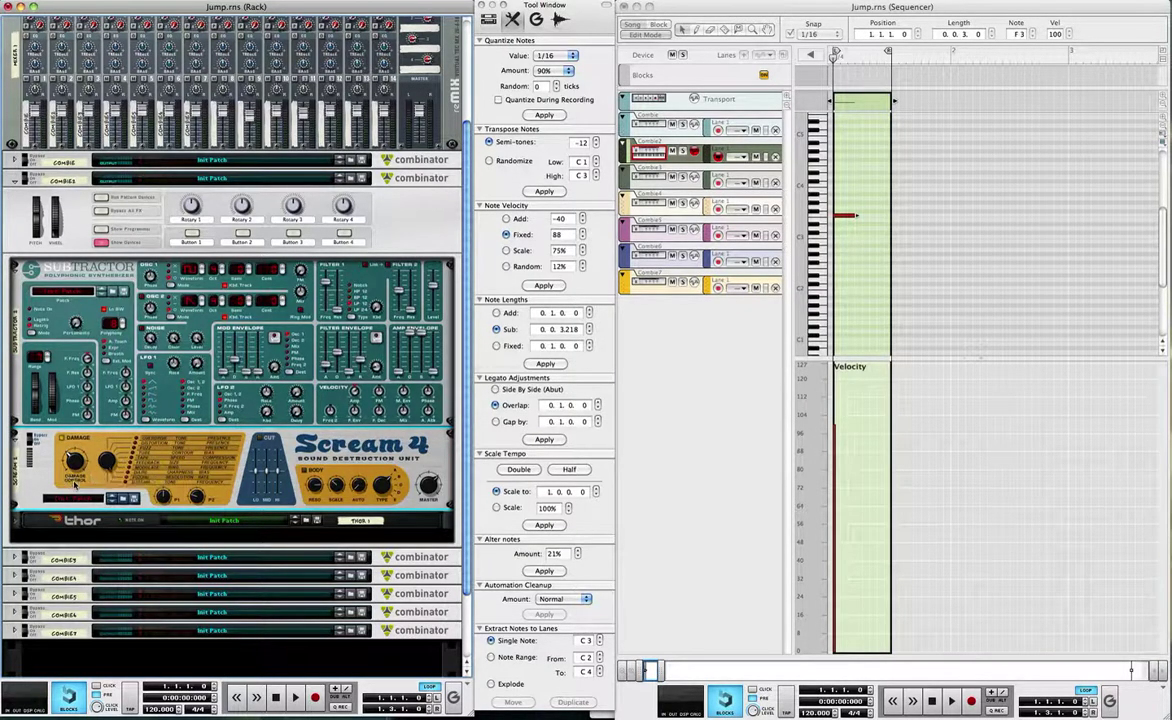
Step: Raise the Scream 4's Parameter 2 to 106 and check the cabling on the back of the rack
mouse_move(196, 497)
left_click_drag(196, 497, 158, 372)
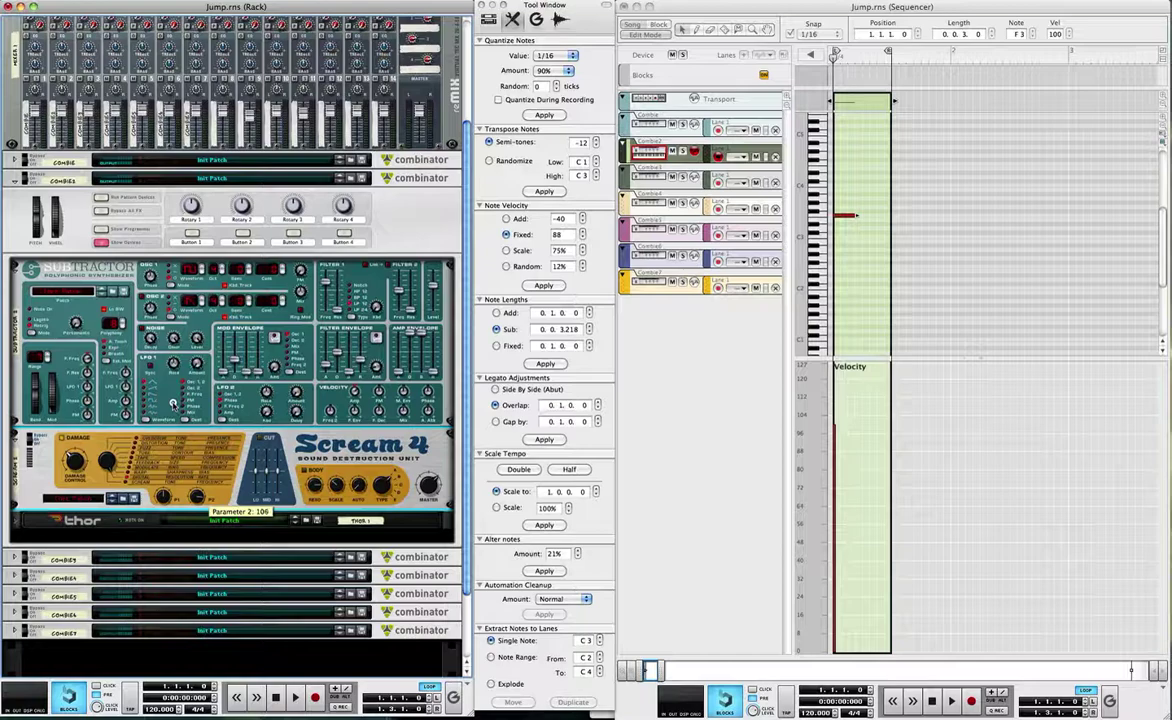
left_click_drag(173, 404, 174, 404)
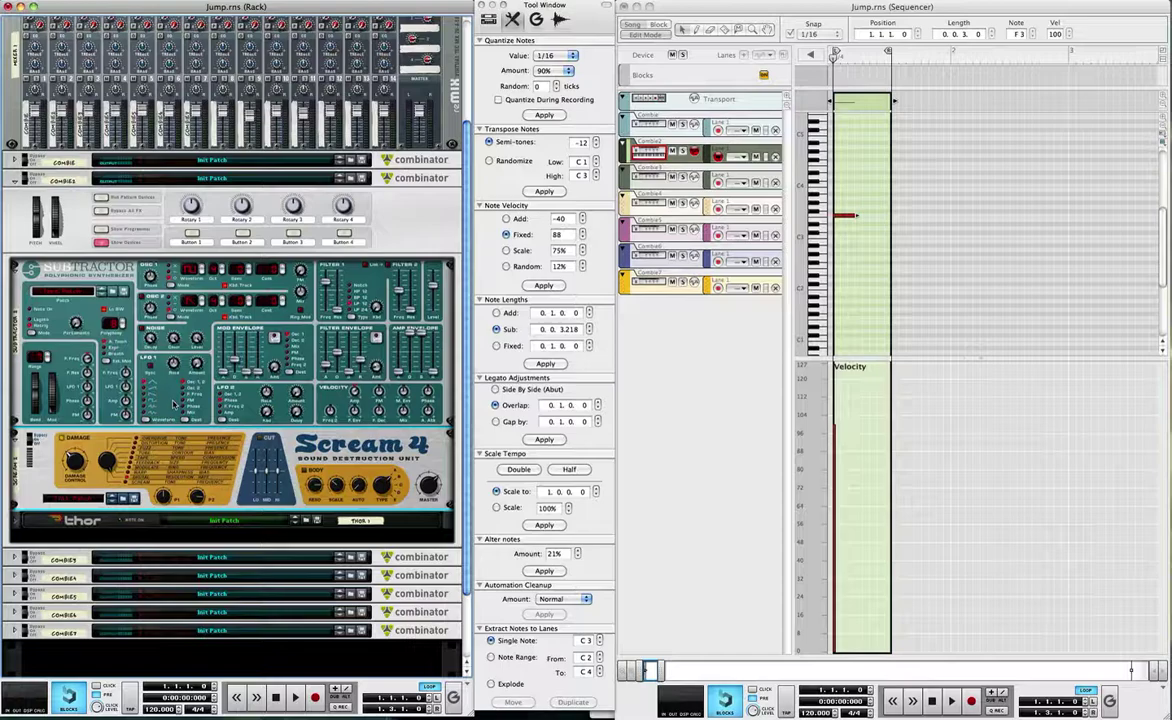
key("Tab")
key("Tab")
Step: Adjust the SubTractor's oscillator Mix, sweeping it down and then raising it again
mouse_move(303, 290)
left_click_drag(303, 290, 295, 390)
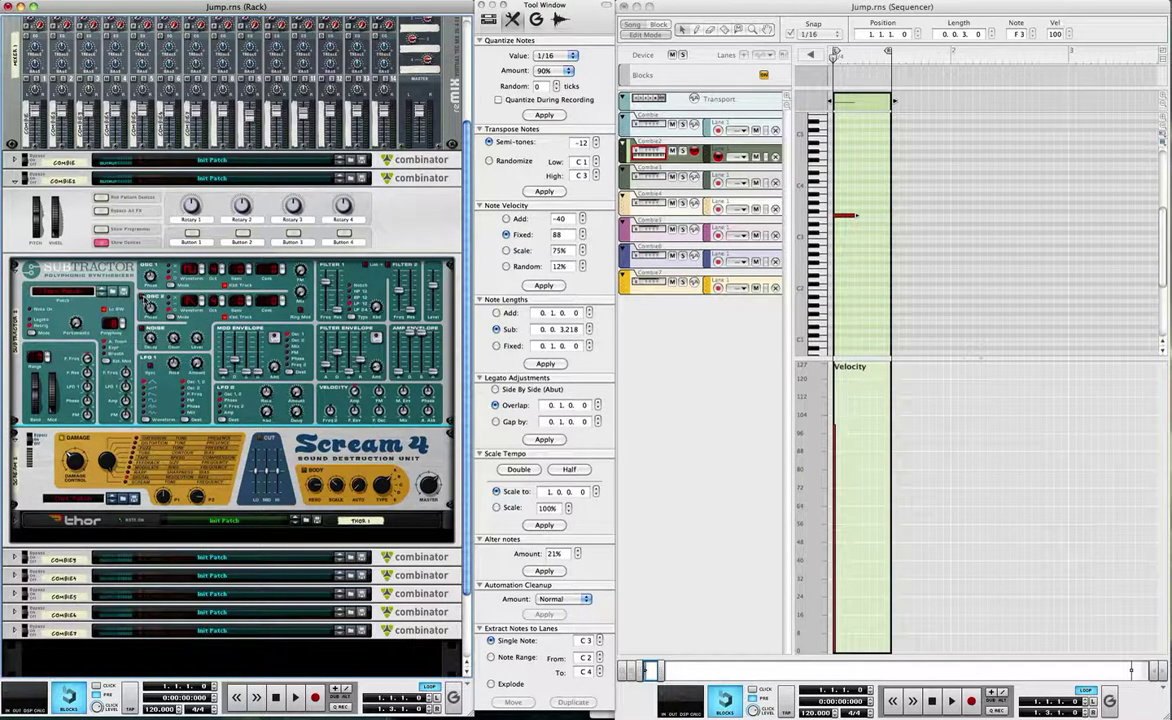
mouse_move(300, 293)
left_click_drag(300, 293, 293, 215)
Step: Audition the Combie2 note with the adjusted oscillator mix, restarting playback from the beginning of the song
key("space")
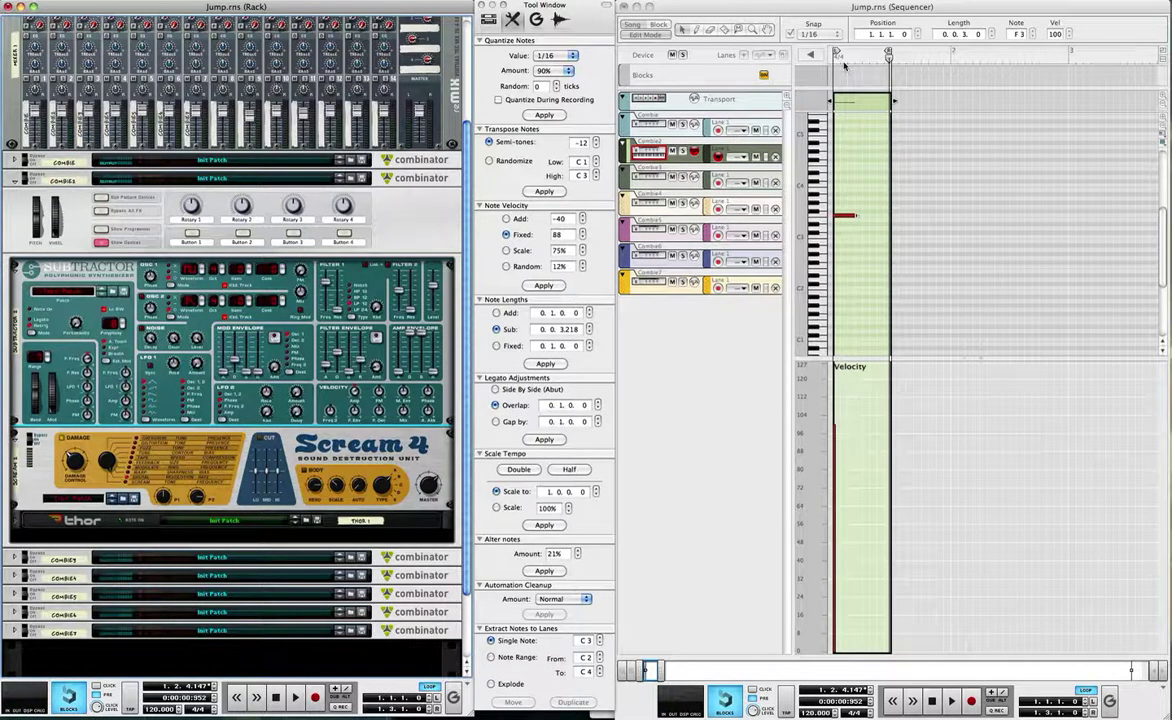
left_click(803, 63)
key("shift+Return")
key("space")
key("space")
key("shift+Return")
key("space")
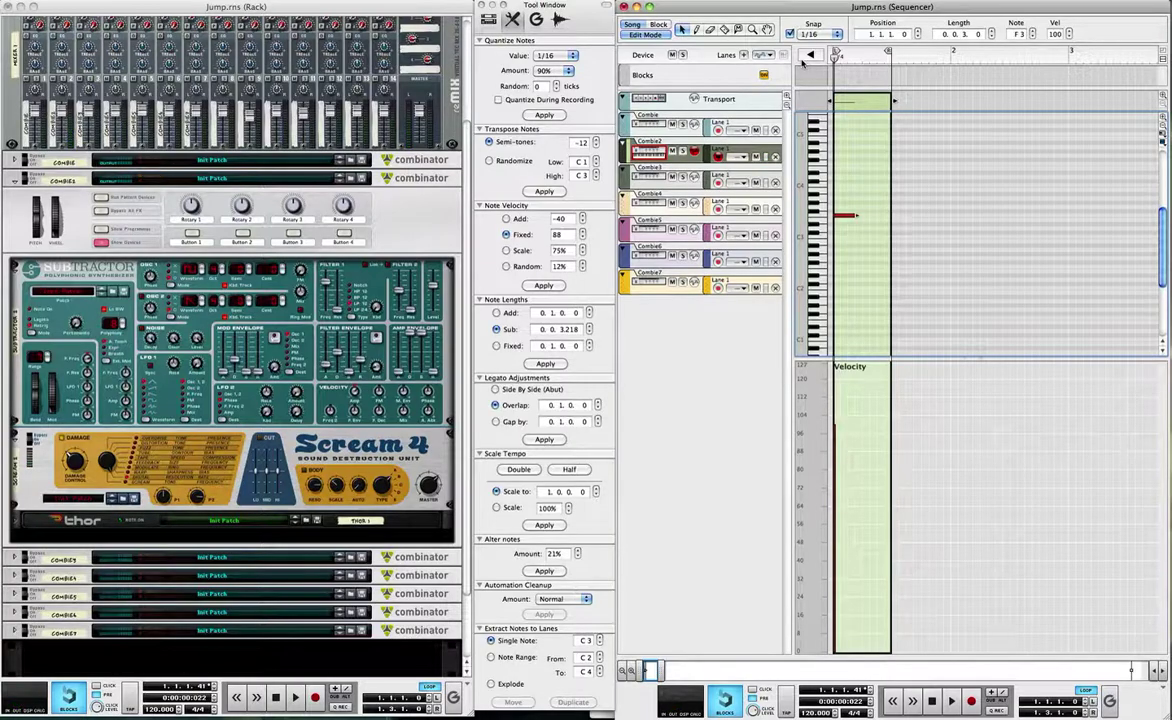
Step: Unfold Thor, turn on key sync for its LFO 2, and play the clip to hear the modulation
left_click(14, 519)
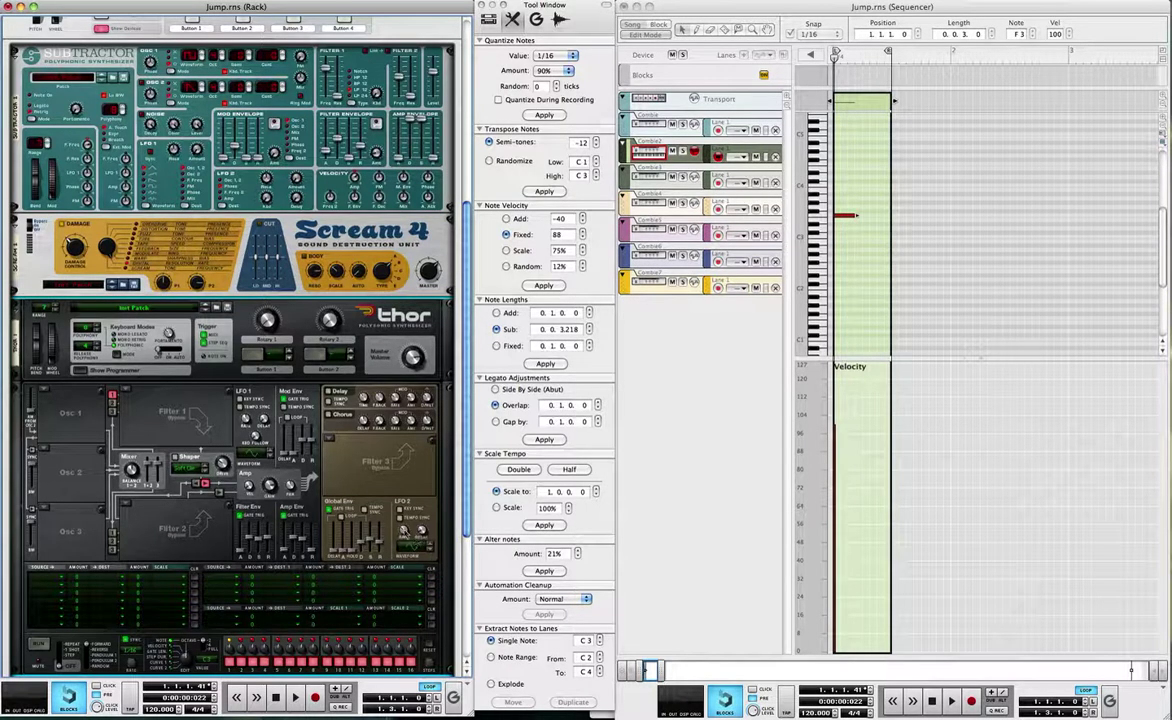
key("space")
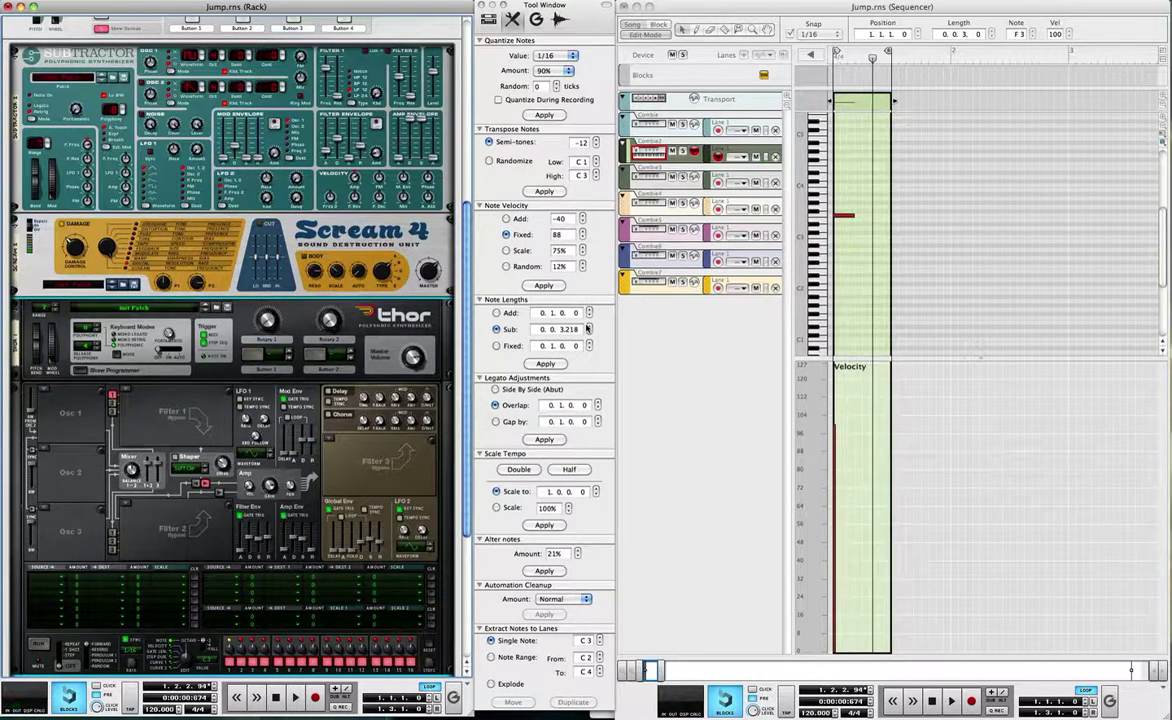
key("space")
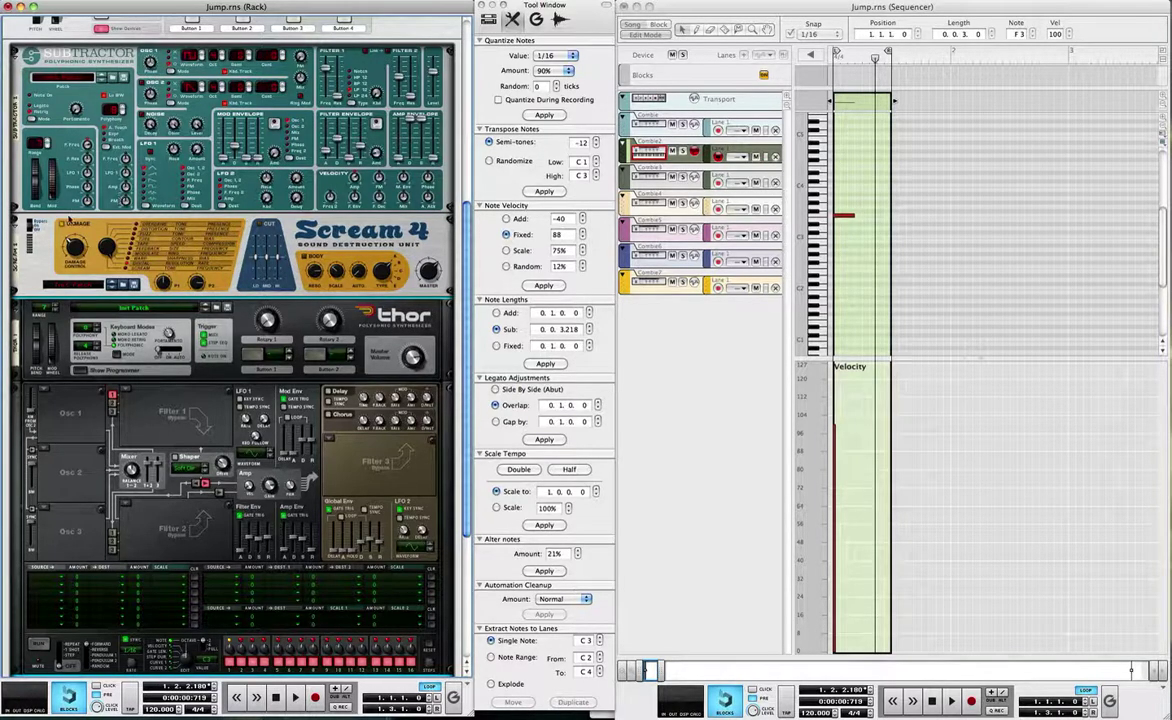
scroll(66, 200, "up", 5)
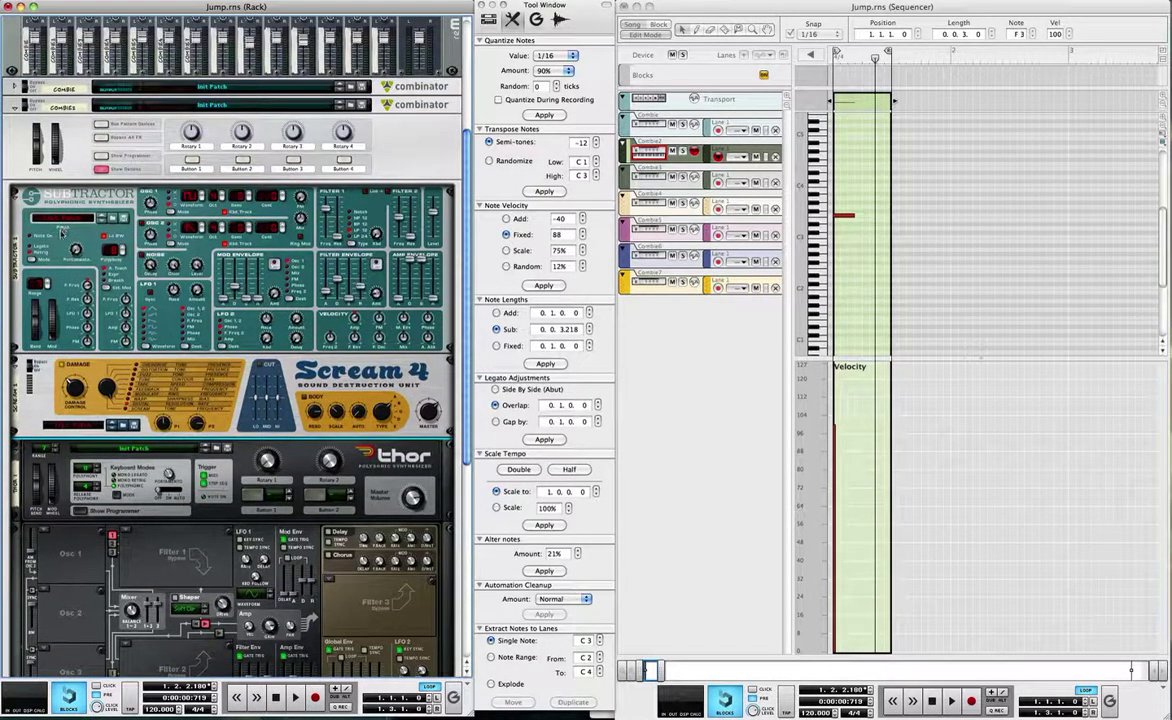
left_click(14, 362)
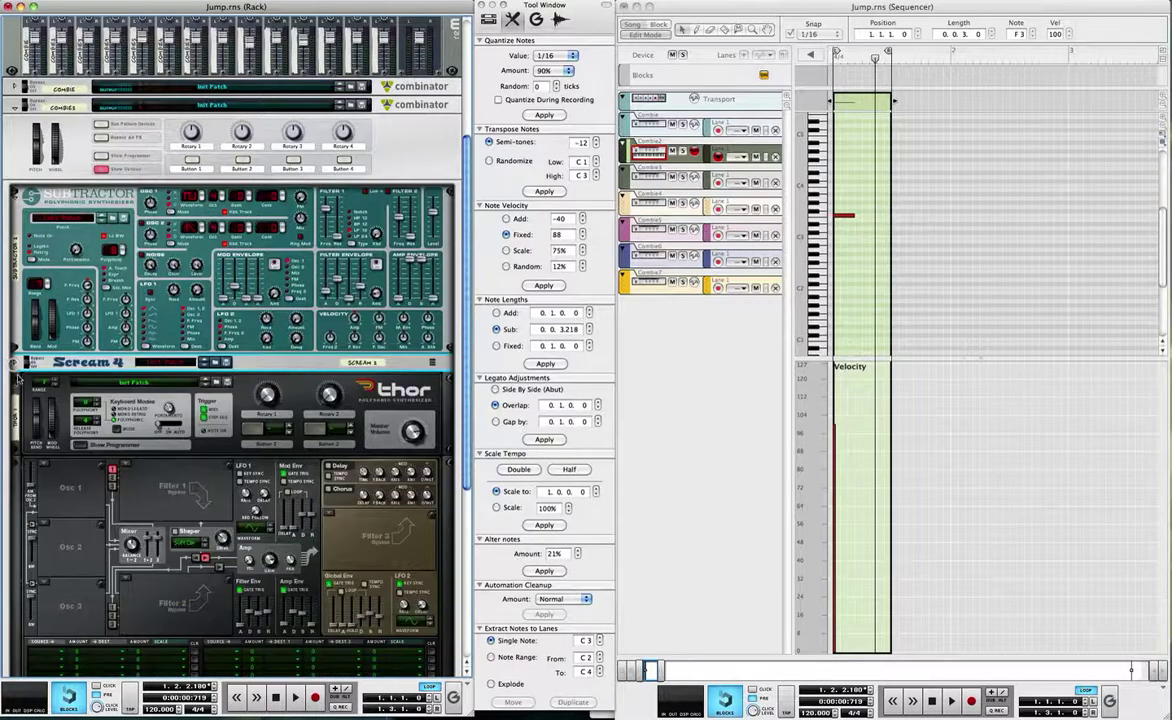
left_click(16, 378)
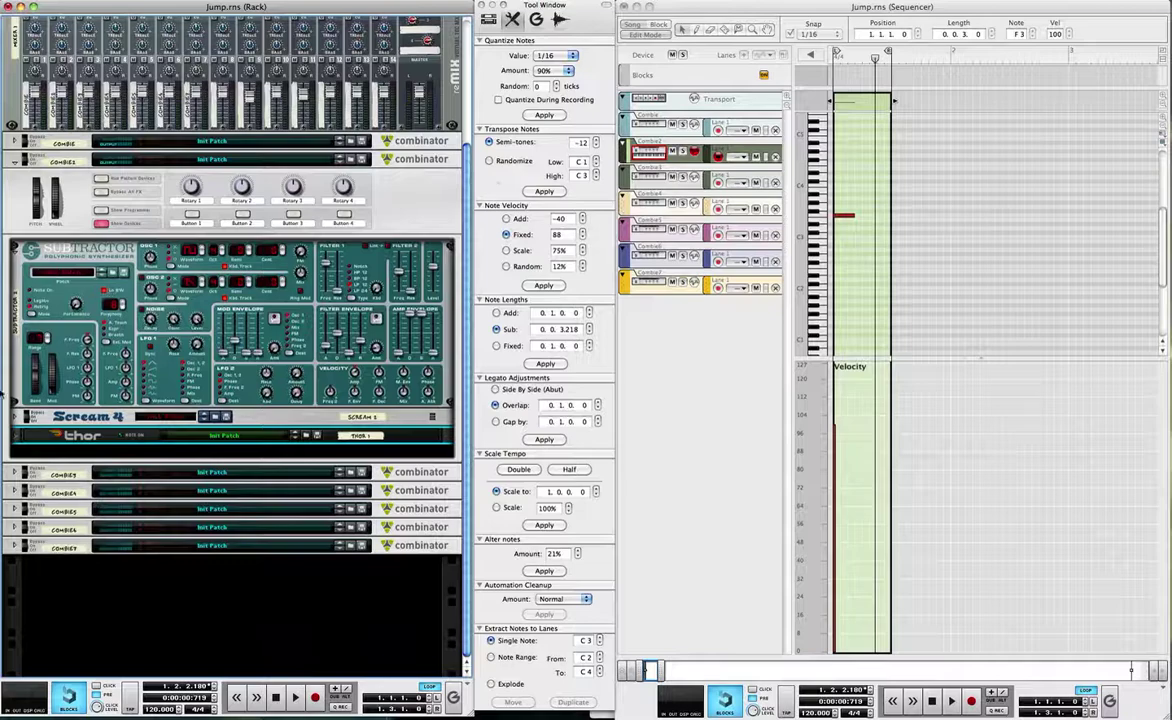
left_click(14, 414)
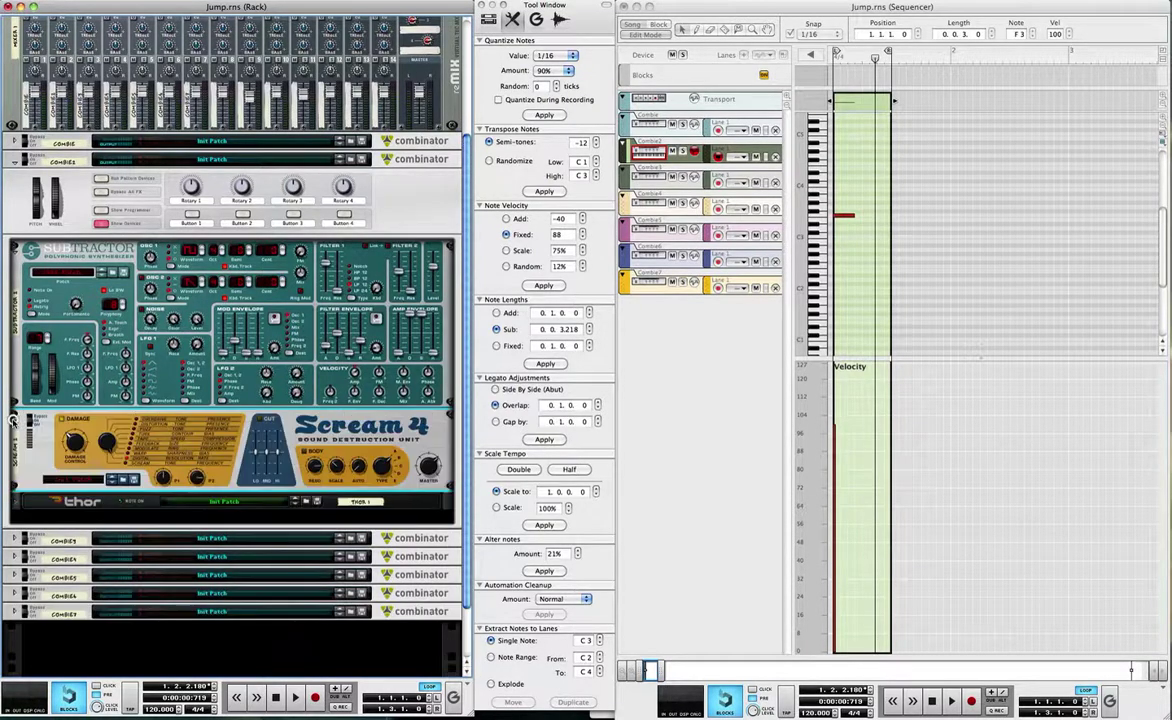
left_click(15, 503)
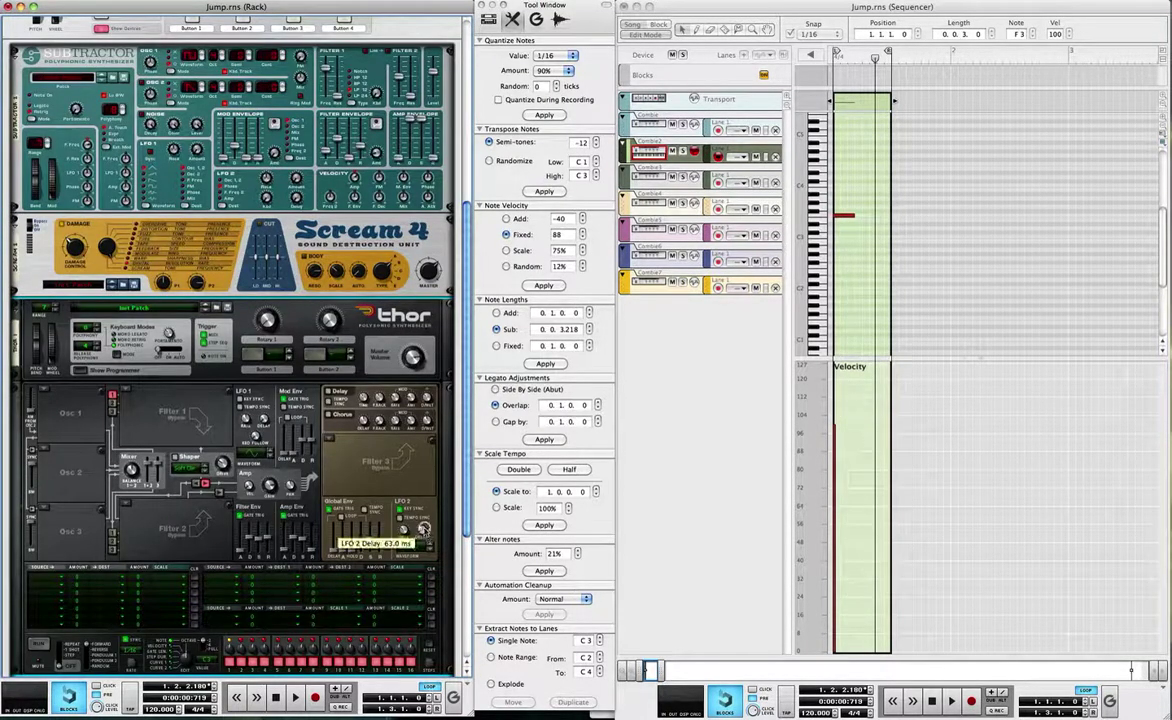
Step: Play the Combie2 clip once more from the start to hear the pitch-modulated, distorted note, then stop playback
left_click(803, 61)
key("space")
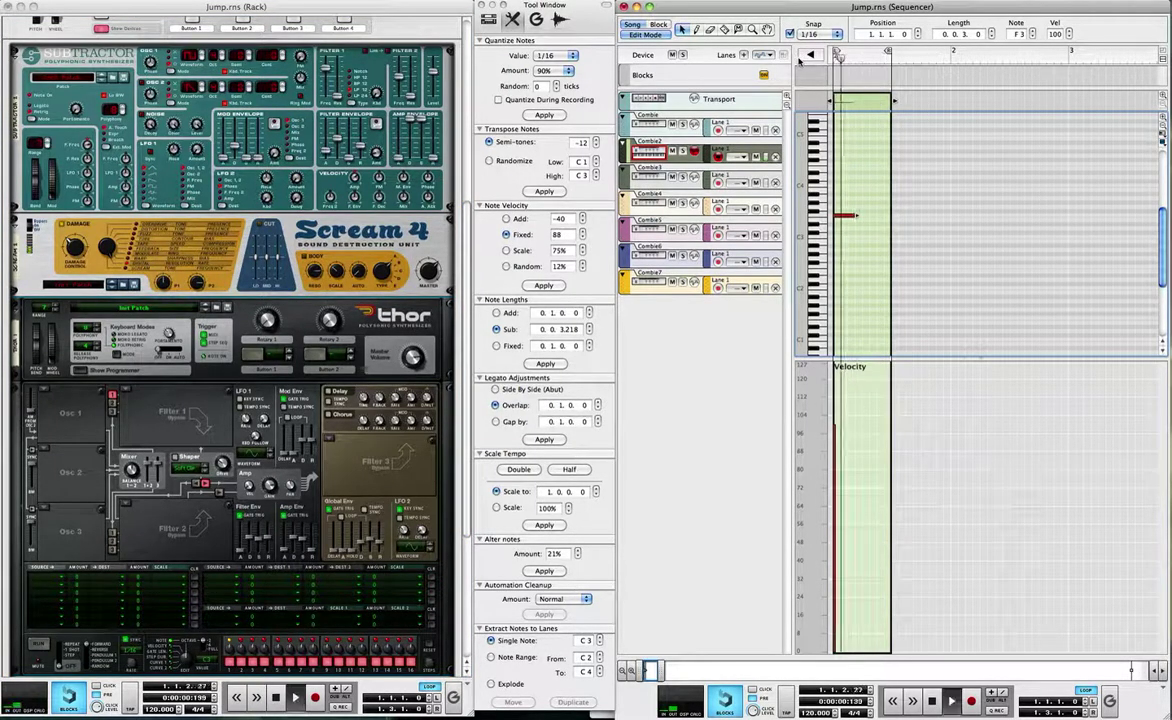
key("space")
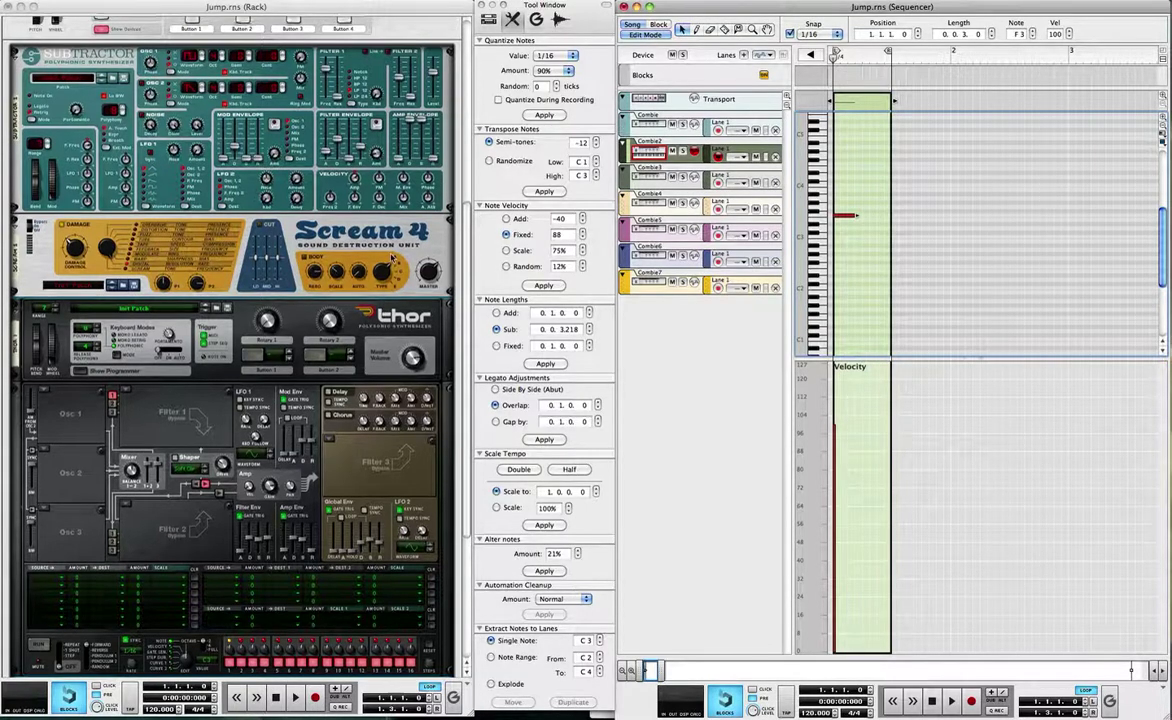
scroll(232, 345, "up", 2)
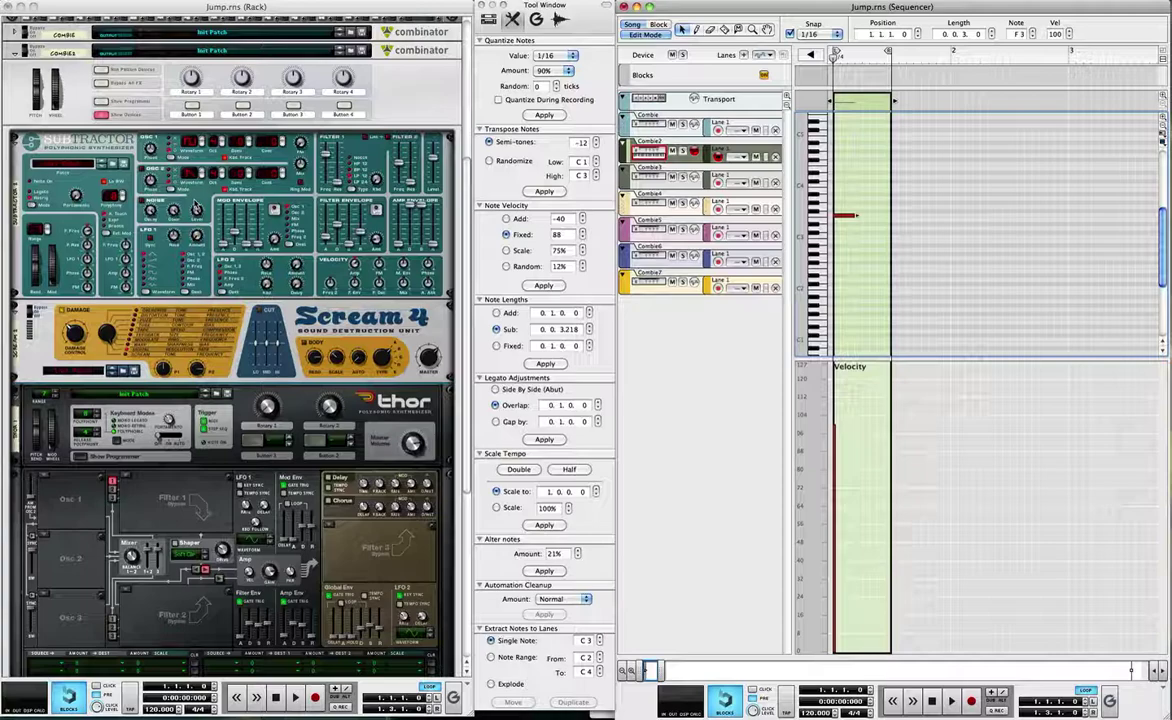
left_click(880, 3)
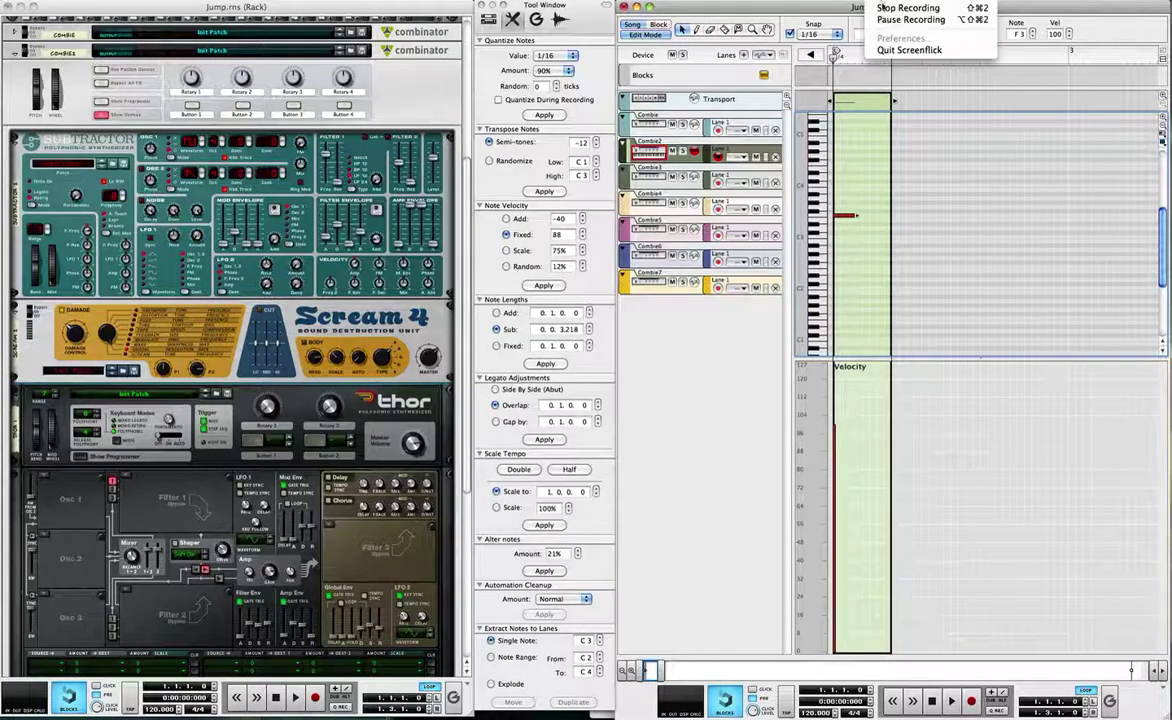